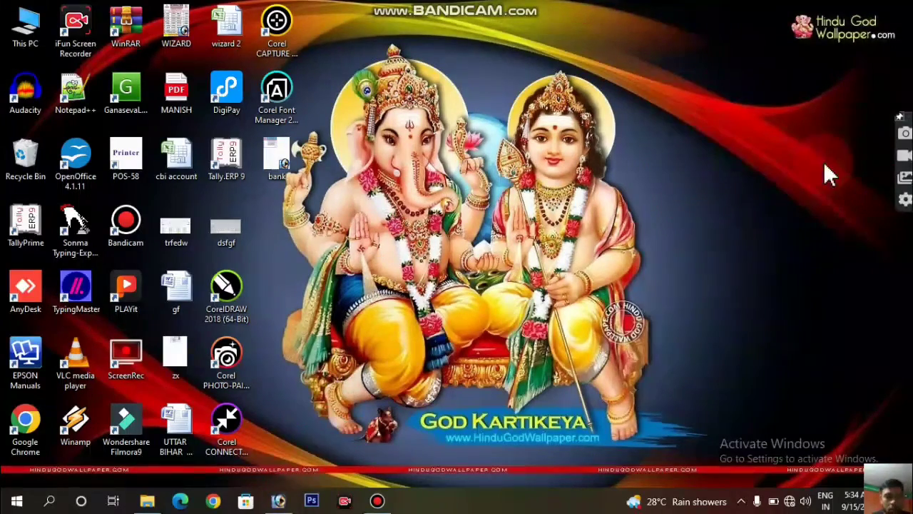
# - Create a new white document, Untitled-1, 1280 × 720 pixels
pyautogui.click(306, 466)
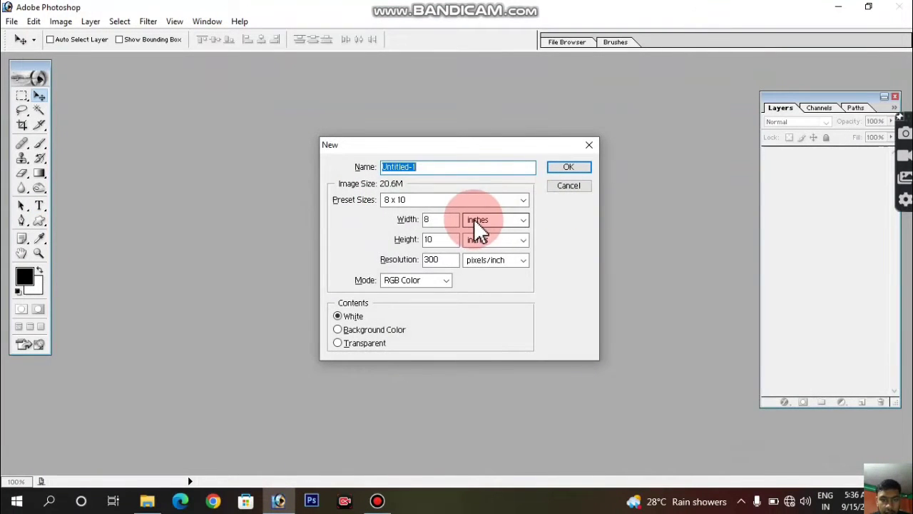
pyautogui.doubleClick(439, 219)
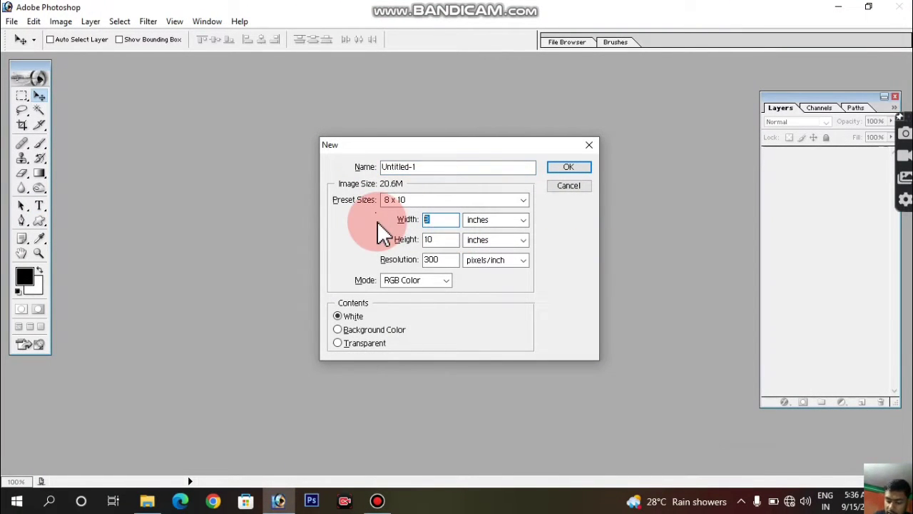
pyautogui.write('1280')
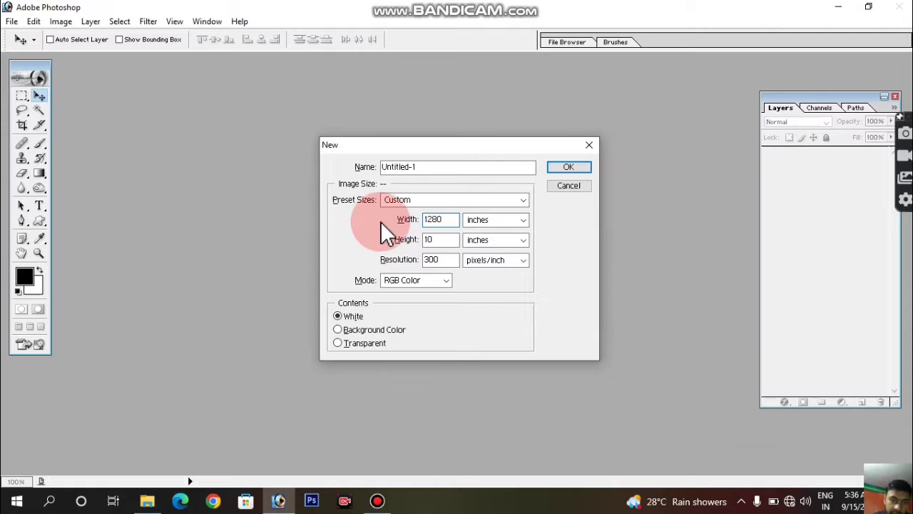
pyautogui.click(512, 222)
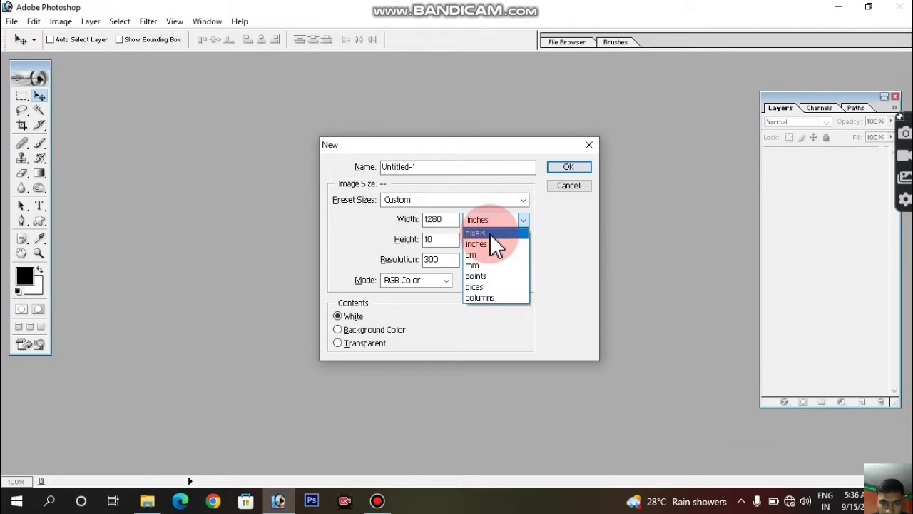
pyautogui.click(489, 234)
pyautogui.doubleClick(437, 239)
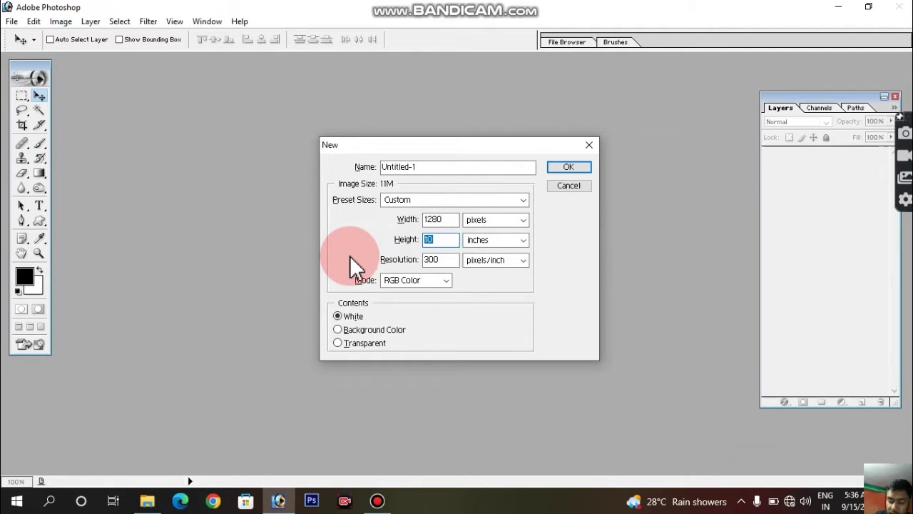
pyautogui.write('720')
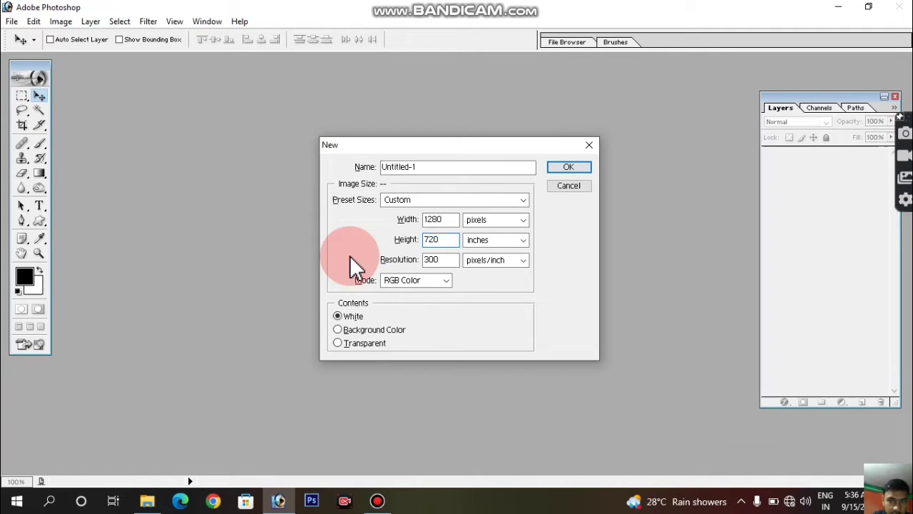
pyautogui.press('Tab')
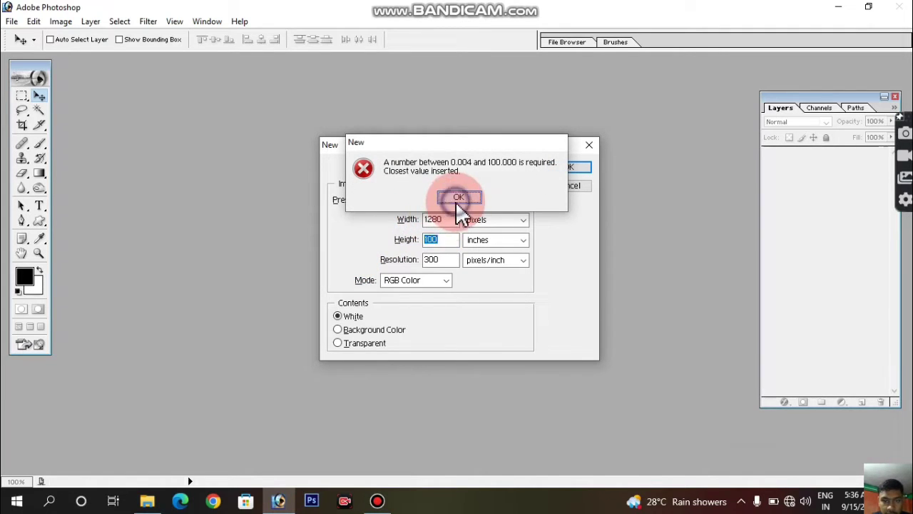
pyautogui.click(458, 202)
pyautogui.click(487, 241)
pyautogui.click(488, 252)
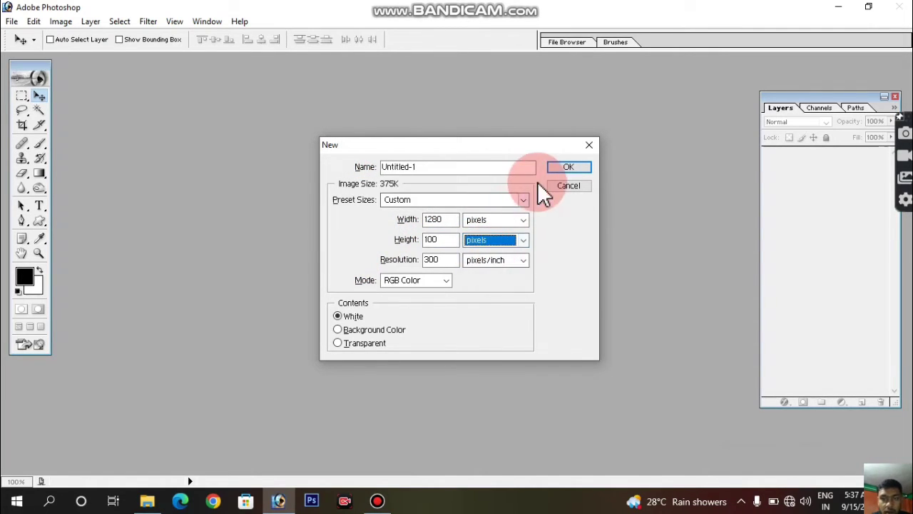
pyautogui.moveTo(444, 239); pyautogui.dragTo(414, 246)
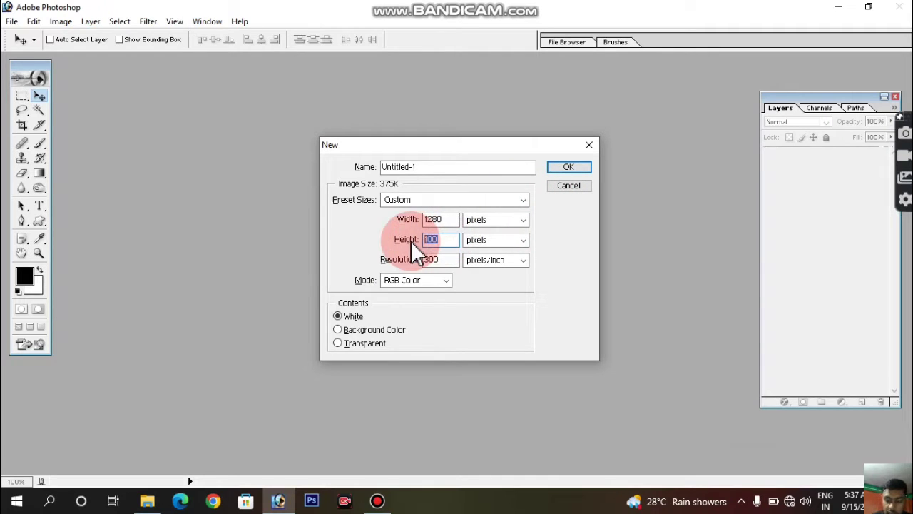
pyautogui.write('720')
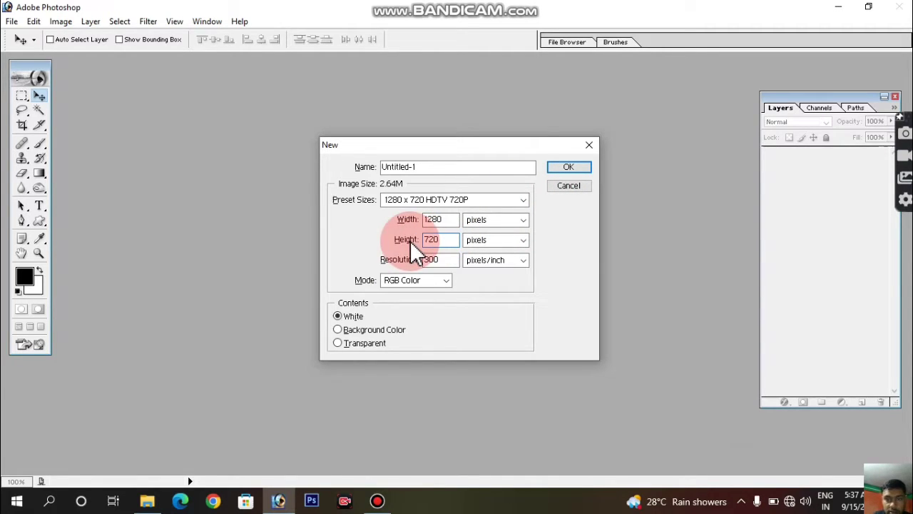
pyautogui.press('Return')
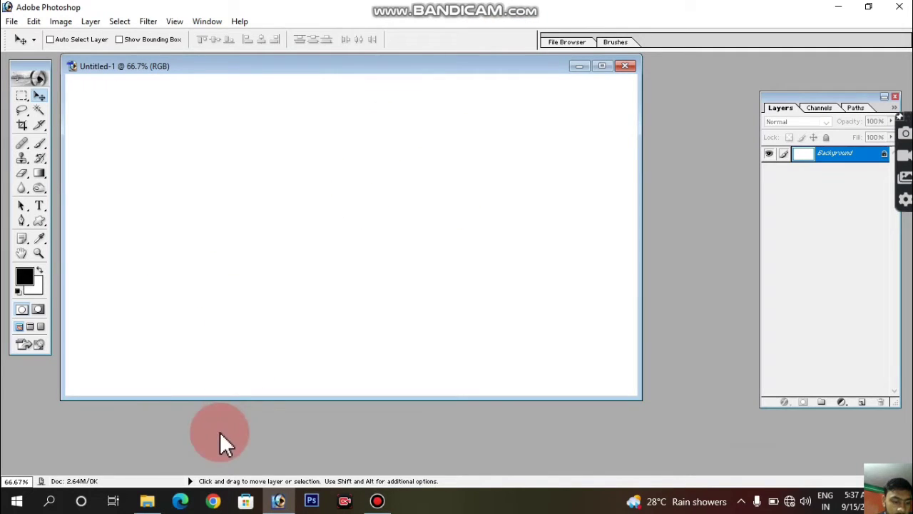
# - Drag the Durga PNG and sasaas nebula images from Downloads into Photoshop
pyautogui.click(148, 501)
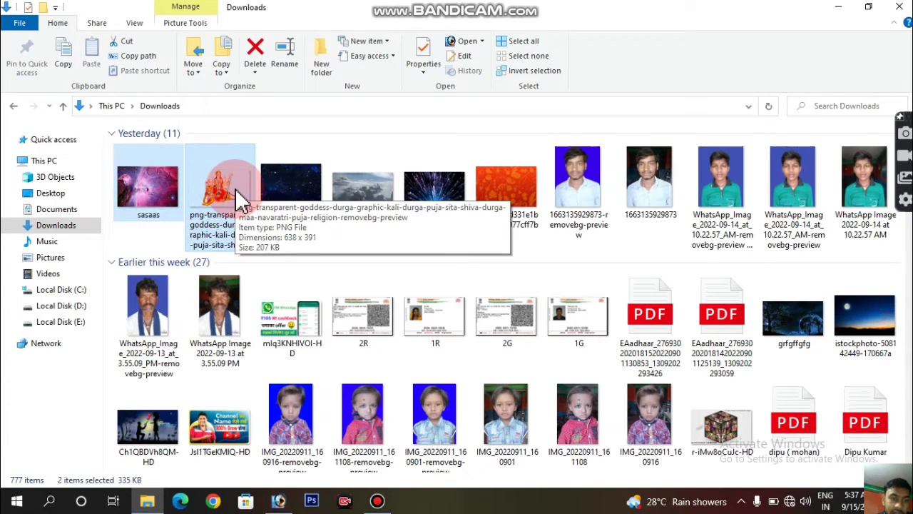
pyautogui.moveTo(235, 191); pyautogui.dragTo(182, 199)
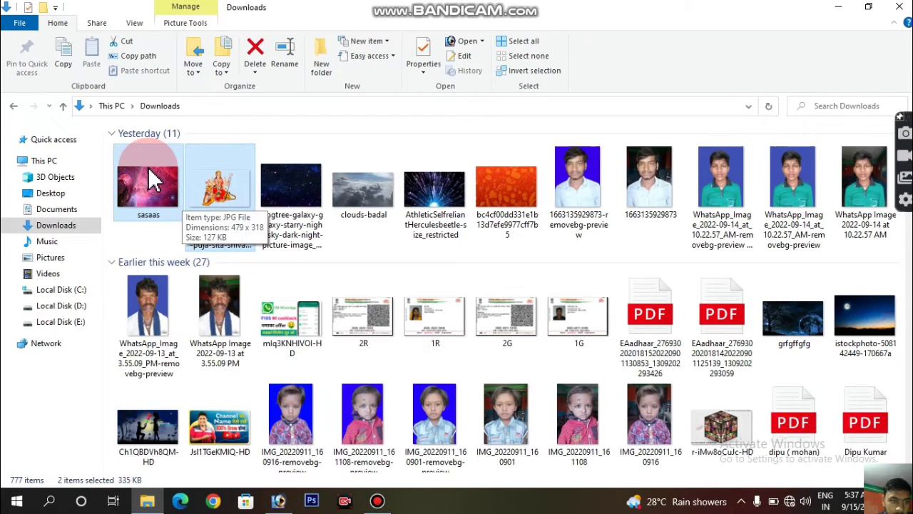
pyautogui.moveTo(149, 169)
pyautogui.mouseDown()
pyautogui.moveTo(191, 446)
pyautogui.moveTo(278, 505)
pyautogui.moveTo(377, 314)
pyautogui.mouseUp()
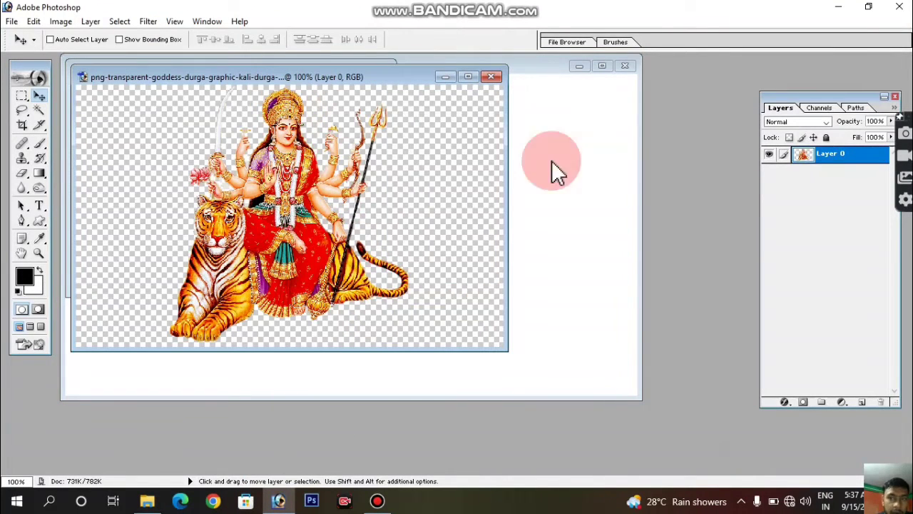
# - Copy the sasaas nebula image into Untitled-1 as a new layer
pyautogui.click(205, 21)
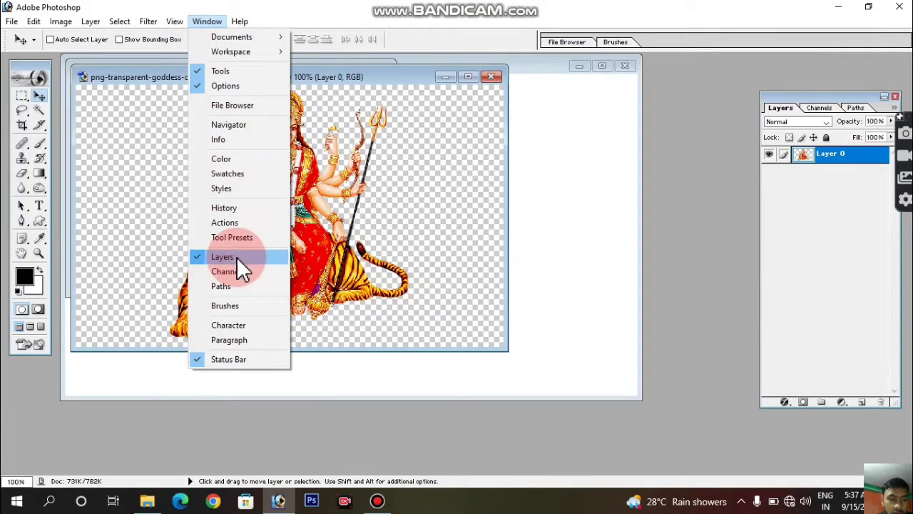
pyautogui.click(488, 21)
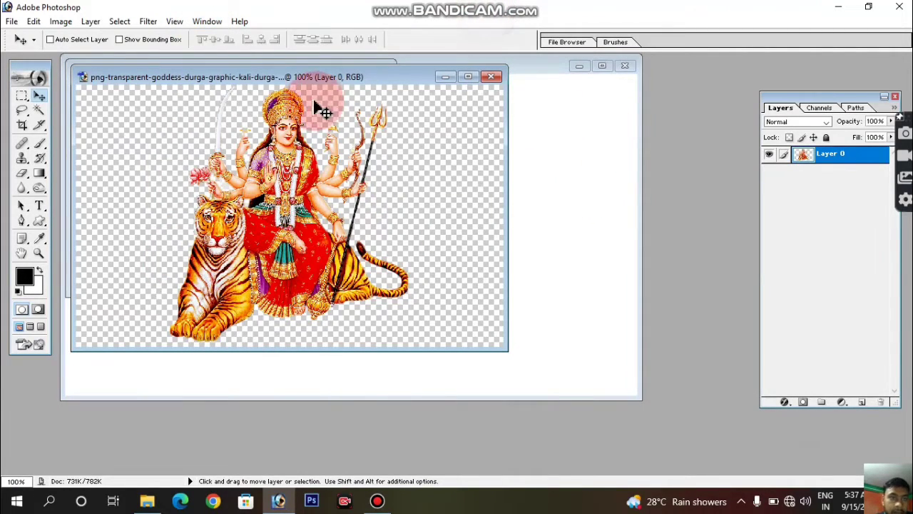
pyautogui.moveTo(260, 77); pyautogui.dragTo(266, 262)
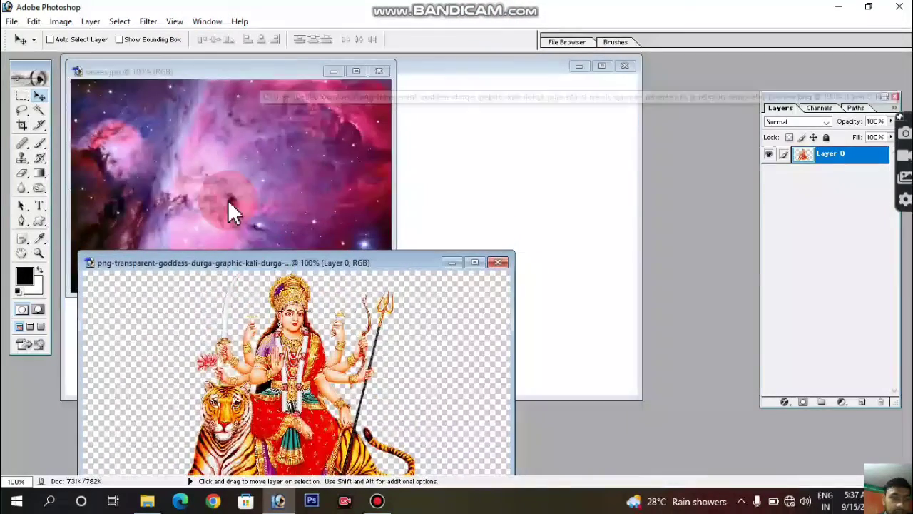
pyautogui.click(224, 196)
pyautogui.moveTo(164, 167)
pyautogui.mouseDown()
pyautogui.moveTo(437, 194)
pyautogui.moveTo(191, 126)
pyautogui.moveTo(127, 126)
pyautogui.mouseUp()
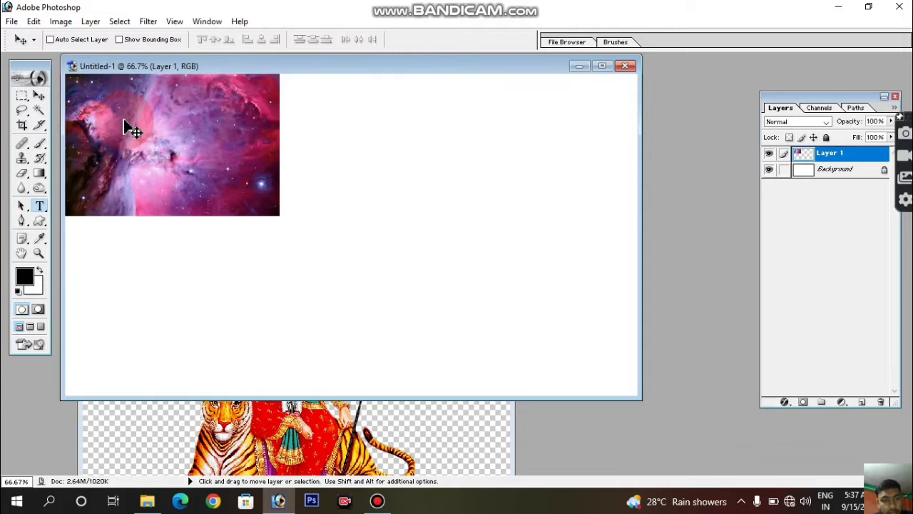
# - Scale the nebula layer to about 270% so it covers the whole canvas
pyautogui.press('t')
pyautogui.hotkey('ctrl', 't')
pyautogui.moveTo(279, 216); pyautogui.dragTo(284, 225)
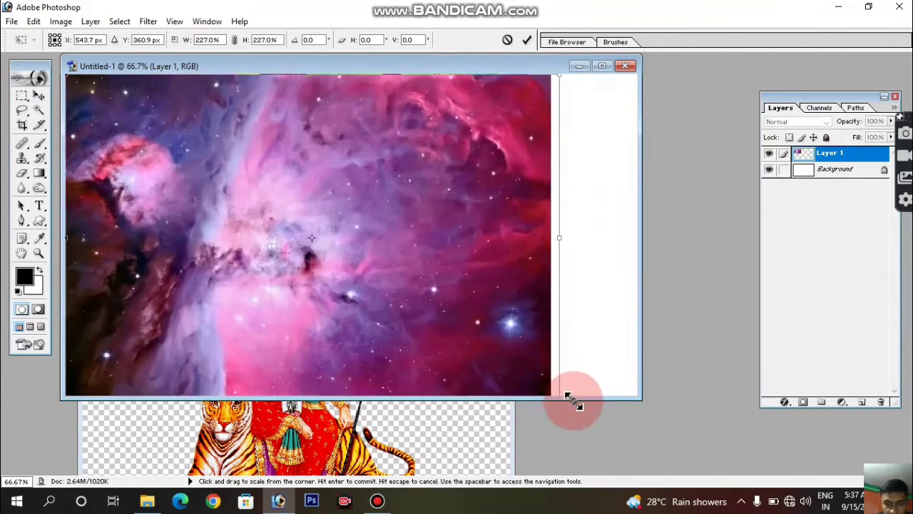
pyautogui.moveTo(285, 226); pyautogui.dragTo(657, 438)
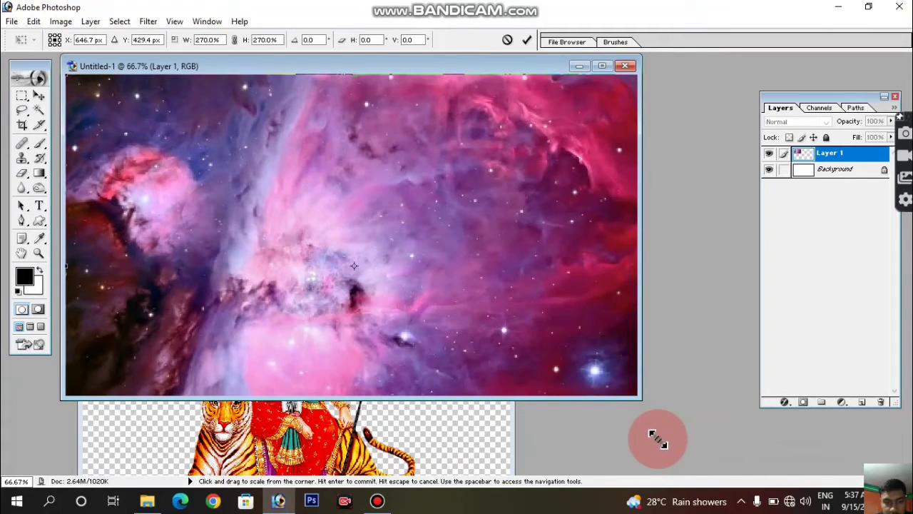
pyautogui.moveTo(550, 326); pyautogui.dragTo(546, 267)
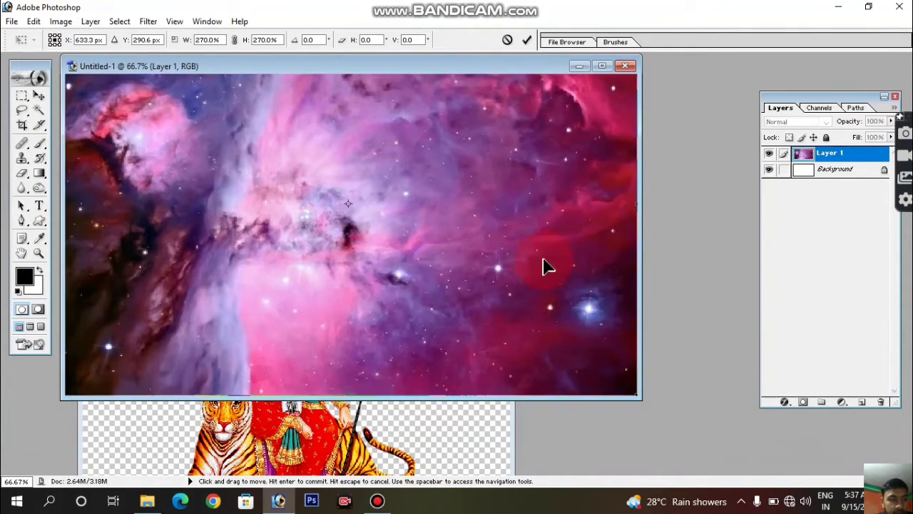
pyautogui.press('Return')
pyautogui.press('t')
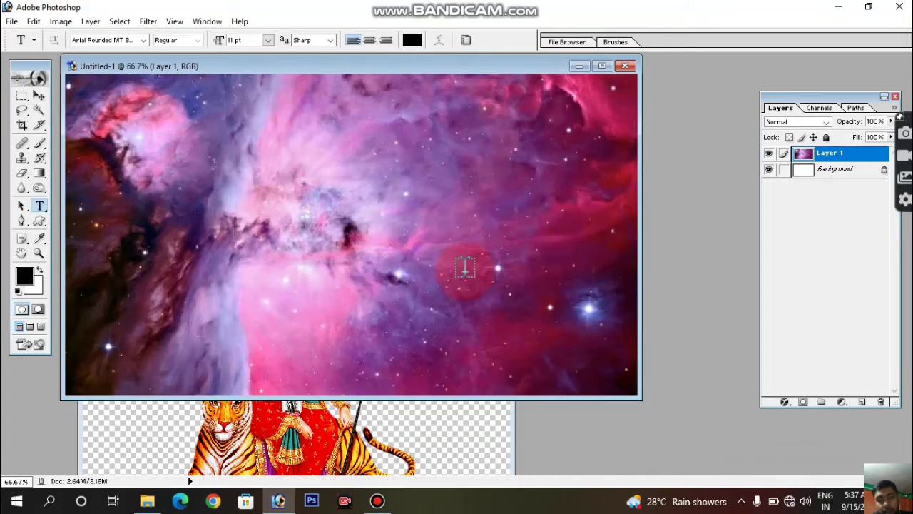
# - Copy the Durga image into Untitled-1 as Layer 2, lower-right over the nebula
pyautogui.click(41, 82)
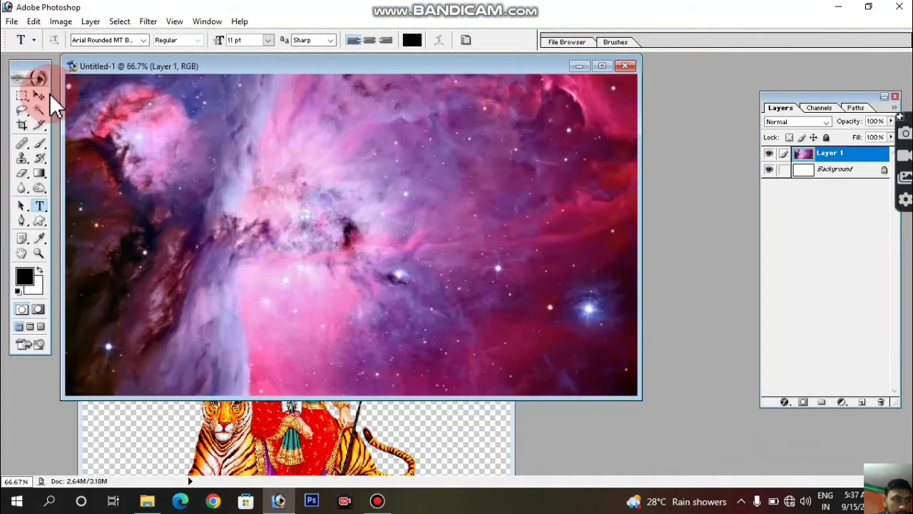
pyautogui.click(39, 97)
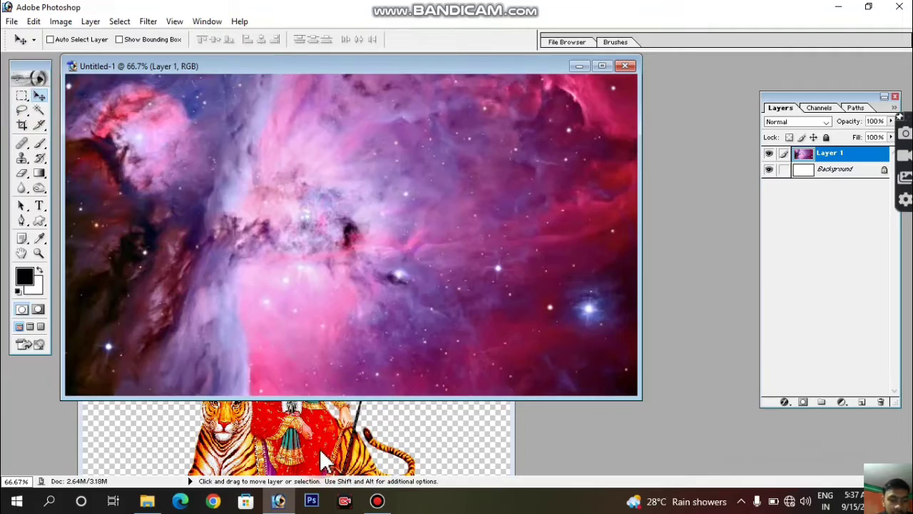
pyautogui.click(303, 431)
pyautogui.moveTo(285, 438)
pyautogui.mouseDown()
pyautogui.moveTo(525, 278)
pyautogui.moveTo(540, 334)
pyautogui.mouseUp()
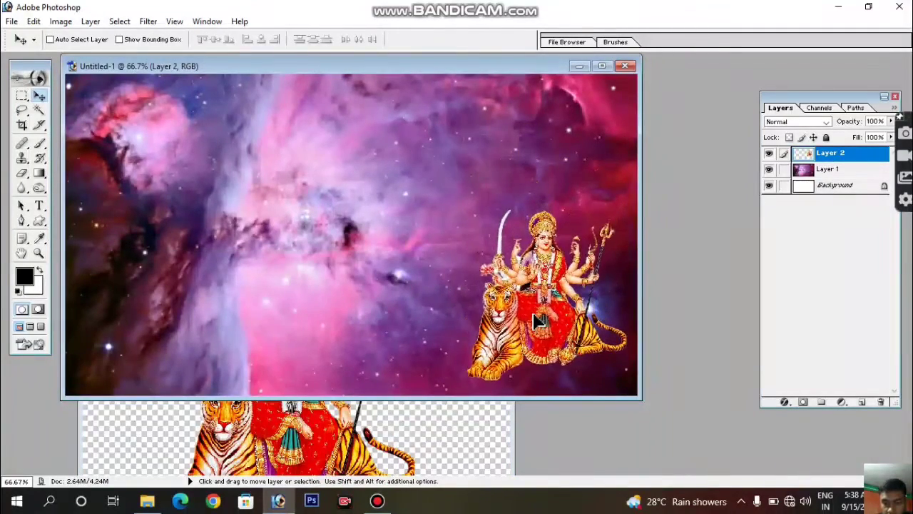
# - Close the Durga and sasaas.jpg source windows and move Untitled-1 back up-left
pyautogui.click(341, 430)
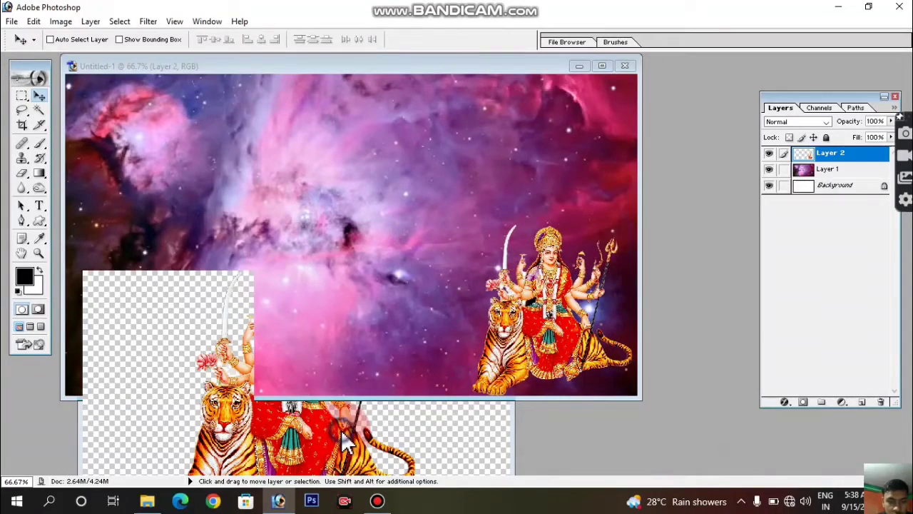
pyautogui.click(498, 263)
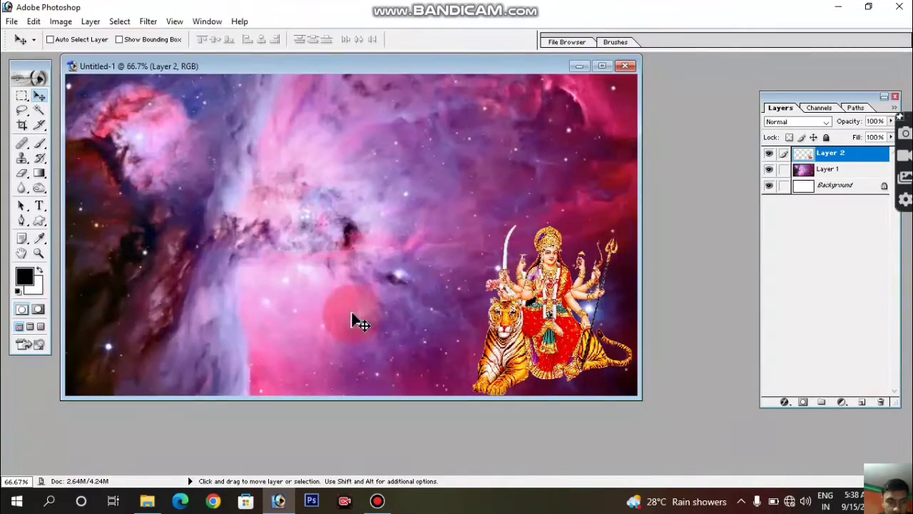
pyautogui.moveTo(268, 63); pyautogui.dragTo(304, 143)
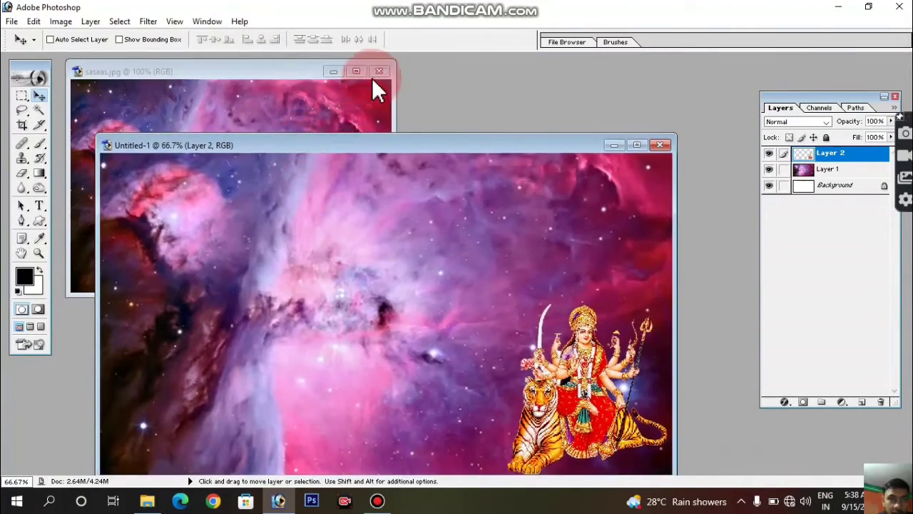
pyautogui.click(373, 80)
pyautogui.click(382, 70)
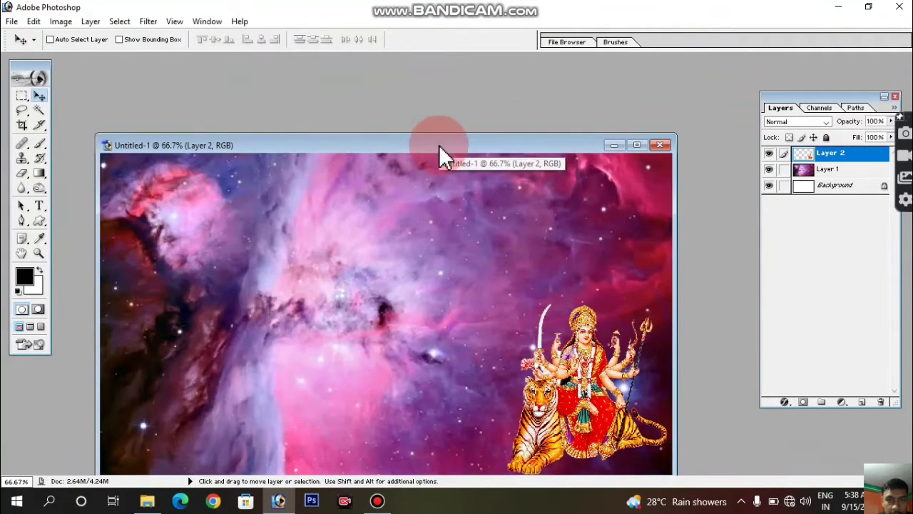
pyautogui.moveTo(439, 149); pyautogui.dragTo(417, 84)
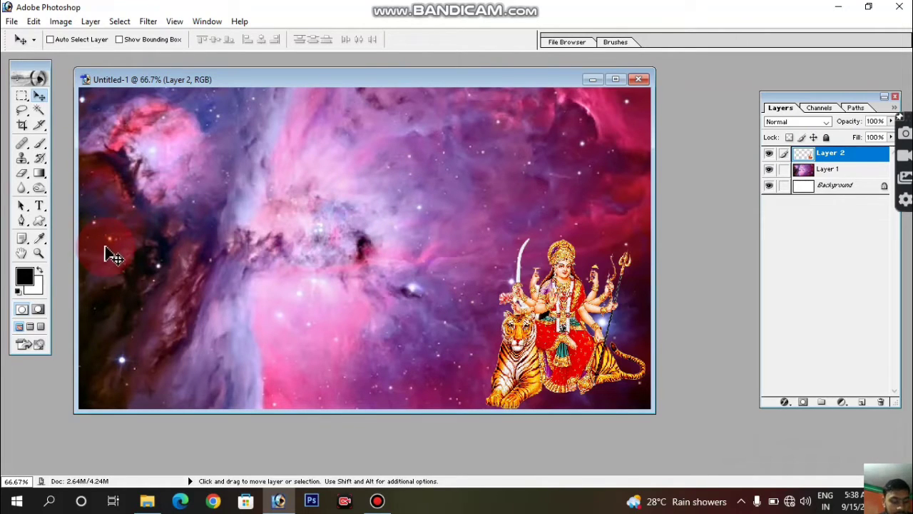
# - Show rulers and place two close vertical guides and a mid-height horizontal guide
pyautogui.hotkey('ctrl', 'r')
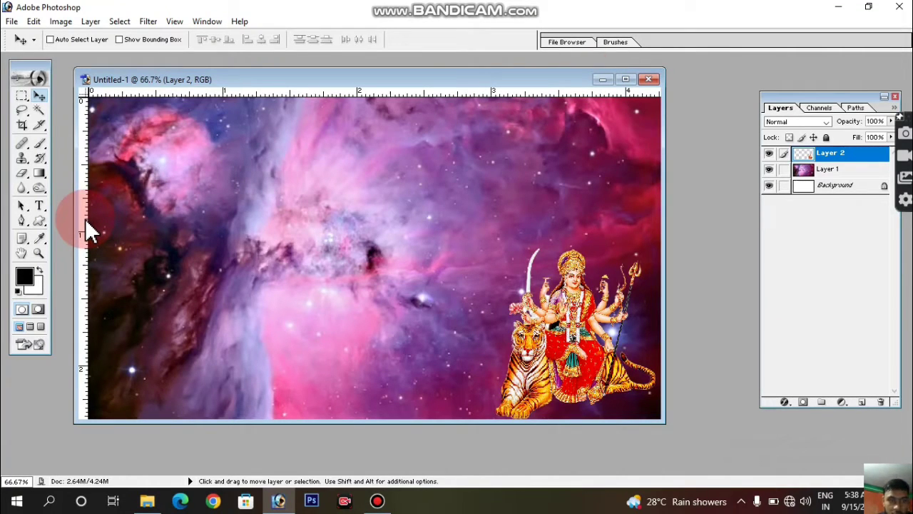
pyautogui.moveTo(87, 230); pyautogui.dragTo(315, 273)
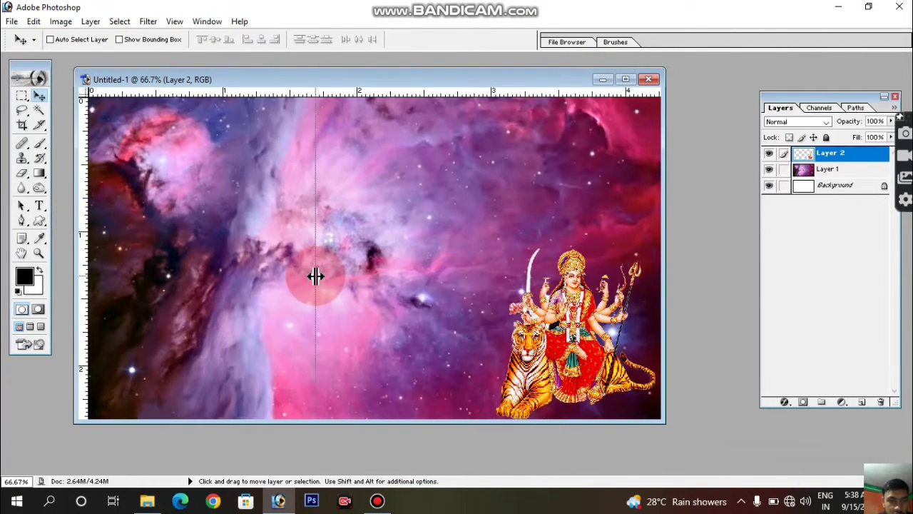
pyautogui.moveTo(330, 94)
pyautogui.mouseDown()
pyautogui.moveTo(343, 274)
pyautogui.moveTo(311, 289)
pyautogui.mouseUp()
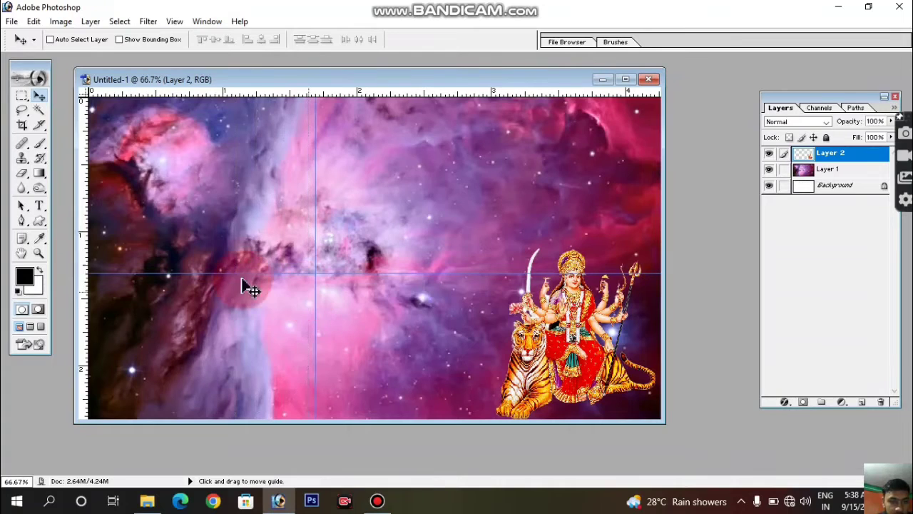
pyautogui.moveTo(92, 254); pyautogui.dragTo(324, 277)
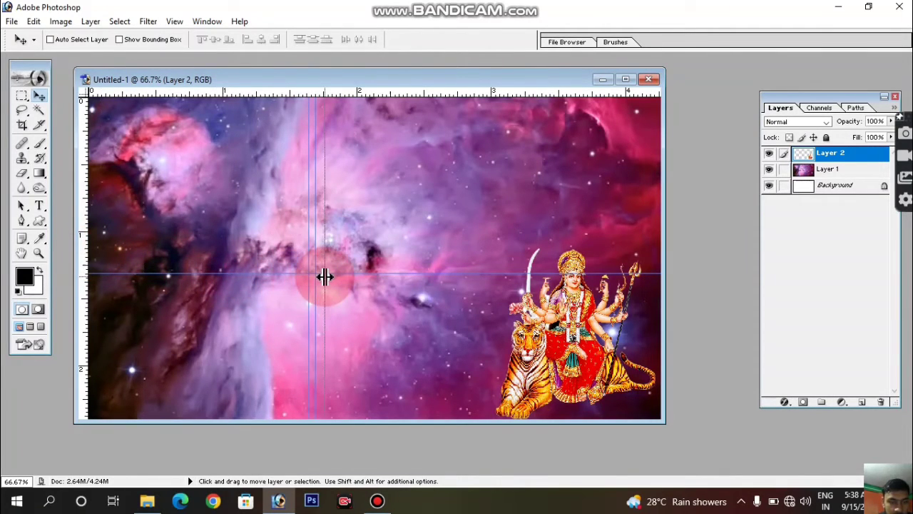
pyautogui.moveTo(323, 278); pyautogui.dragTo(322, 278)
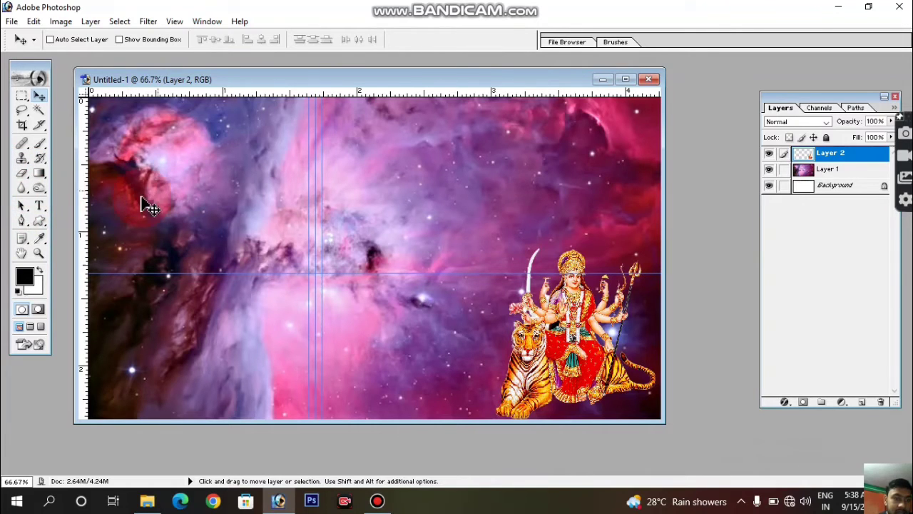
pyautogui.click(24, 221)
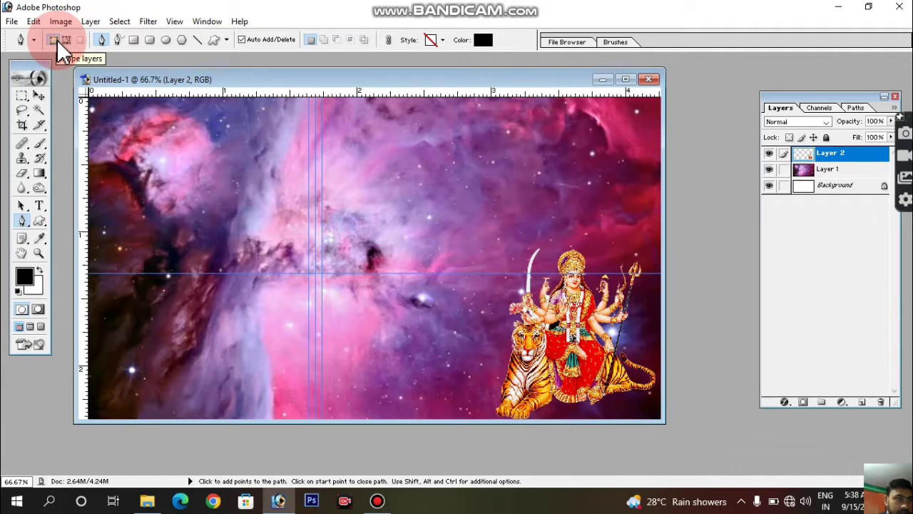
# - Set the foreground colour to pure red, FF0000
pyautogui.click(24, 272)
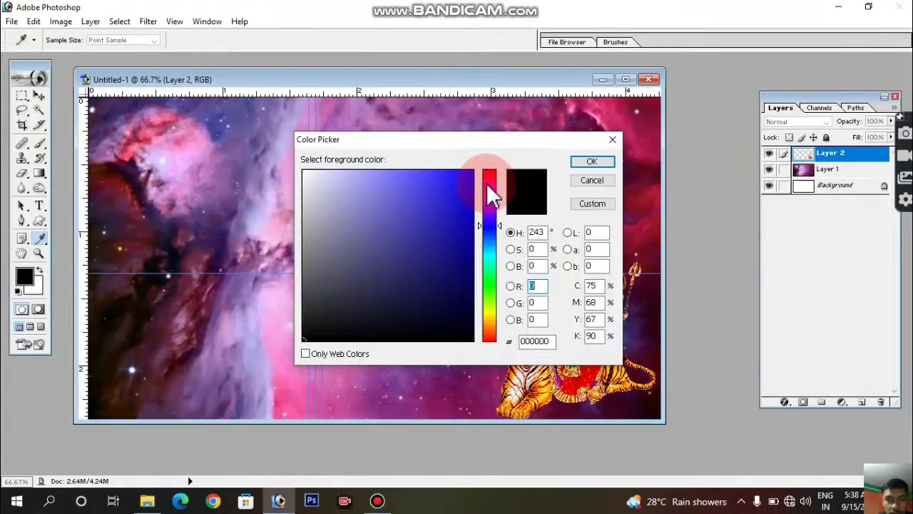
pyautogui.moveTo(486, 183); pyautogui.dragTo(483, 160)
pyautogui.click(472, 169)
pyautogui.click(591, 162)
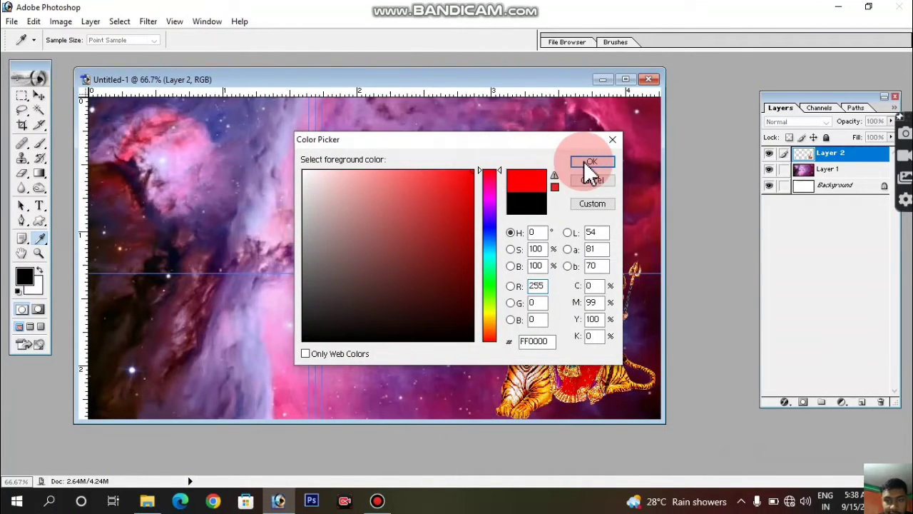
pyautogui.press('p')
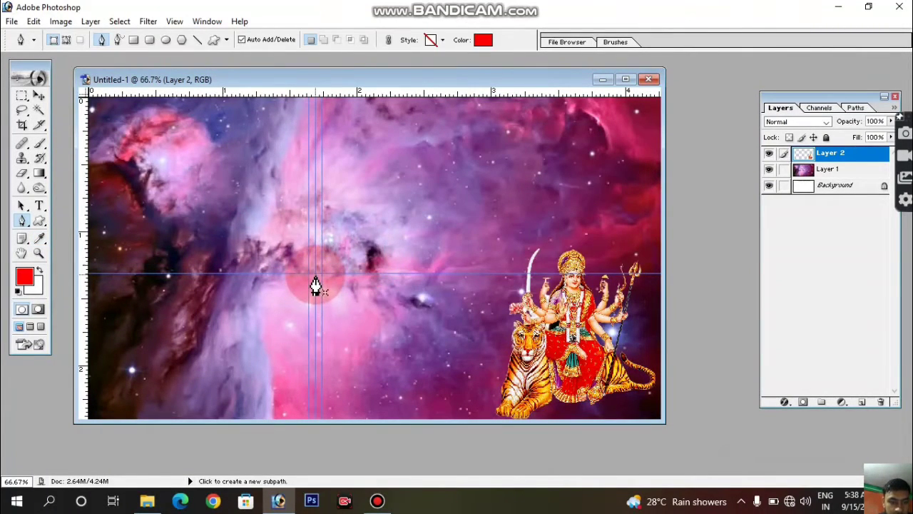
# - Draw a thin red wedge with the Pen tool, pointing down to the guide crossing
pyautogui.click(315, 274)
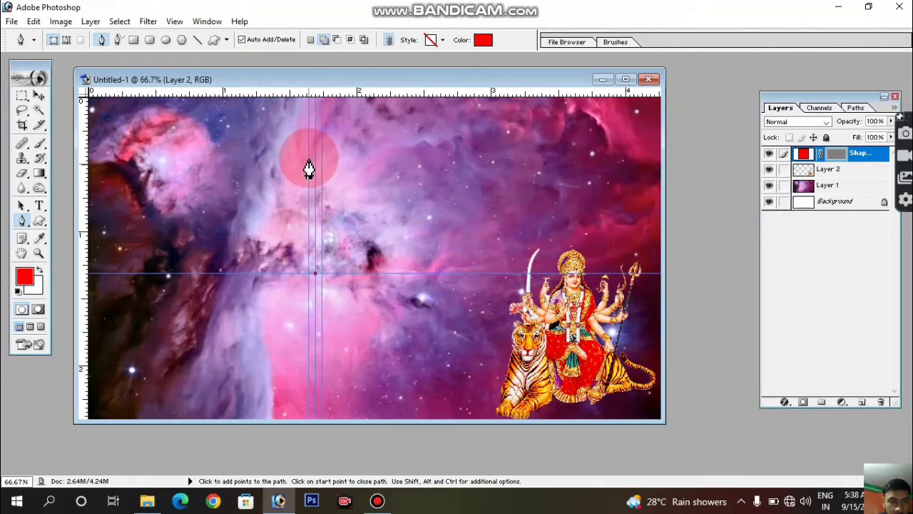
pyautogui.moveTo(309, 161); pyautogui.dragTo(320, 162)
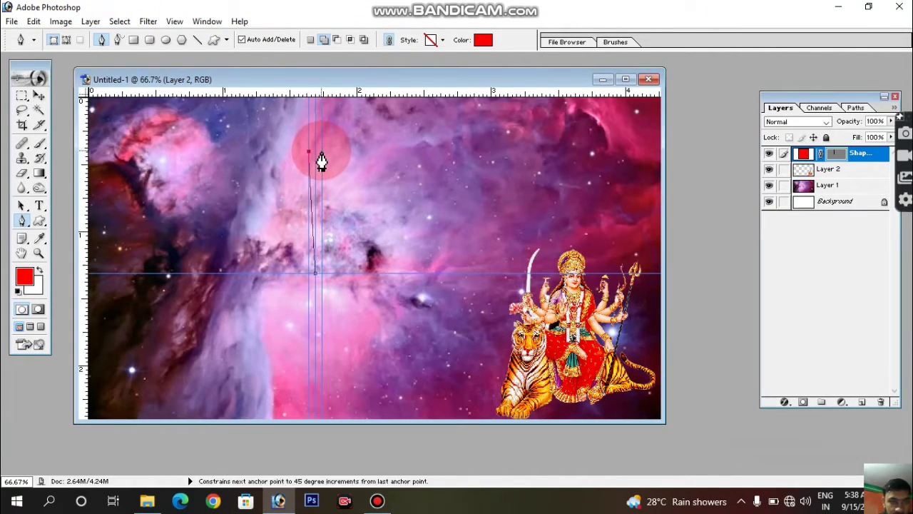
pyautogui.click(322, 152)
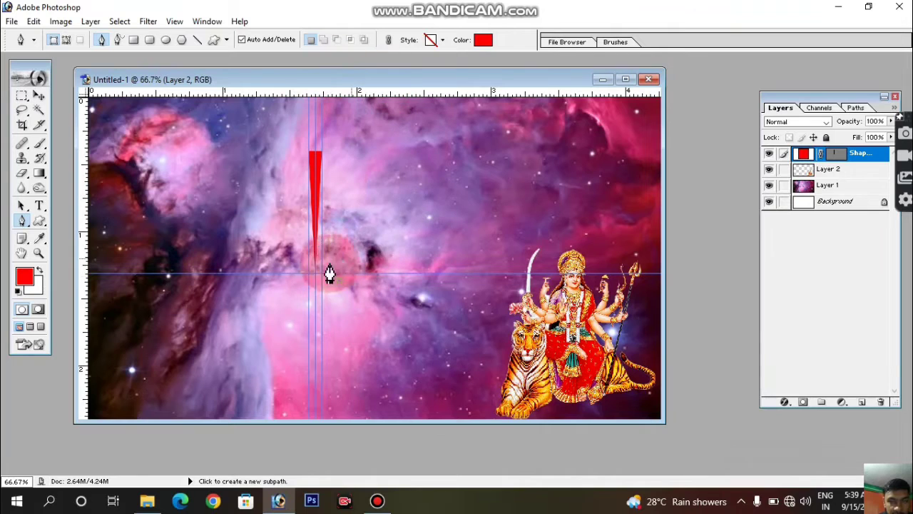
# - Rasterize the Shape 1 layer and add an empty layer above it
pyautogui.click(839, 154)
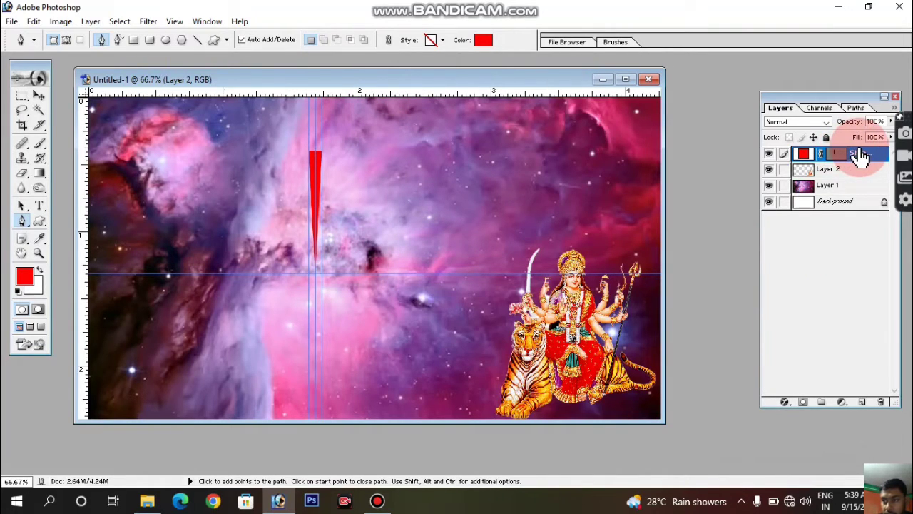
pyautogui.rightClick(860, 154)
pyautogui.click(822, 244)
pyautogui.click(847, 403)
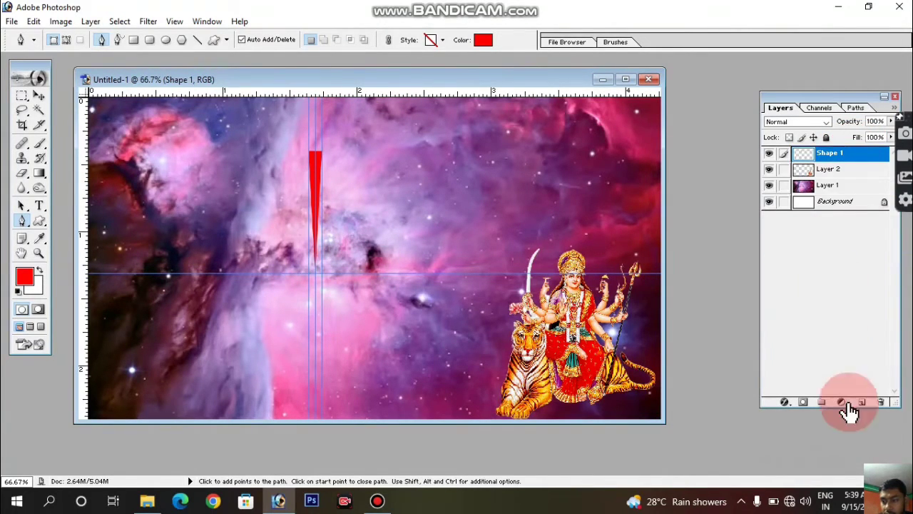
# - Add Layer 3 and set the Gradient tool to the red Foreground to Background preset
pyautogui.click(861, 403)
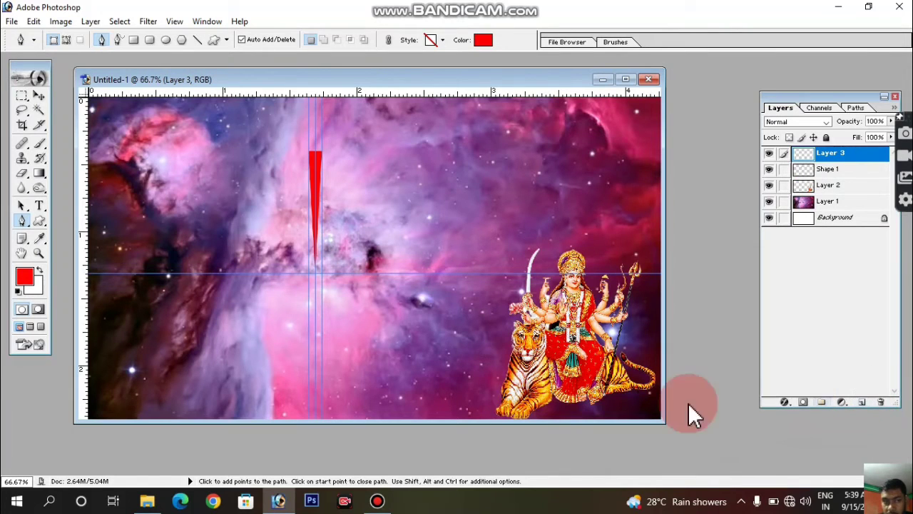
pyautogui.click(40, 175)
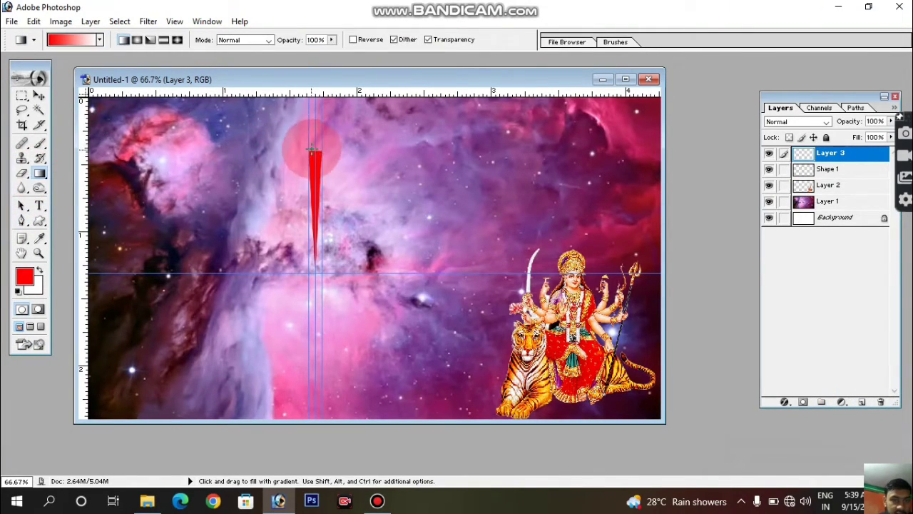
pyautogui.click(101, 39)
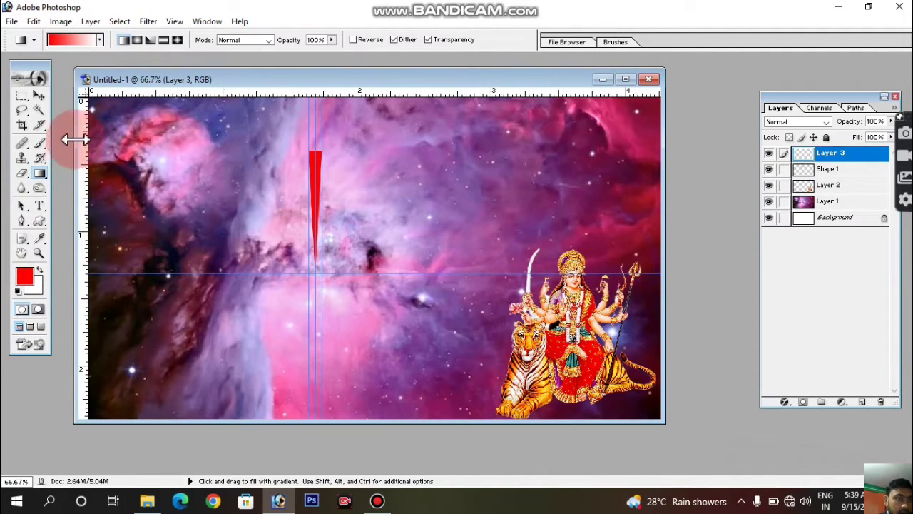
pyautogui.click(71, 42)
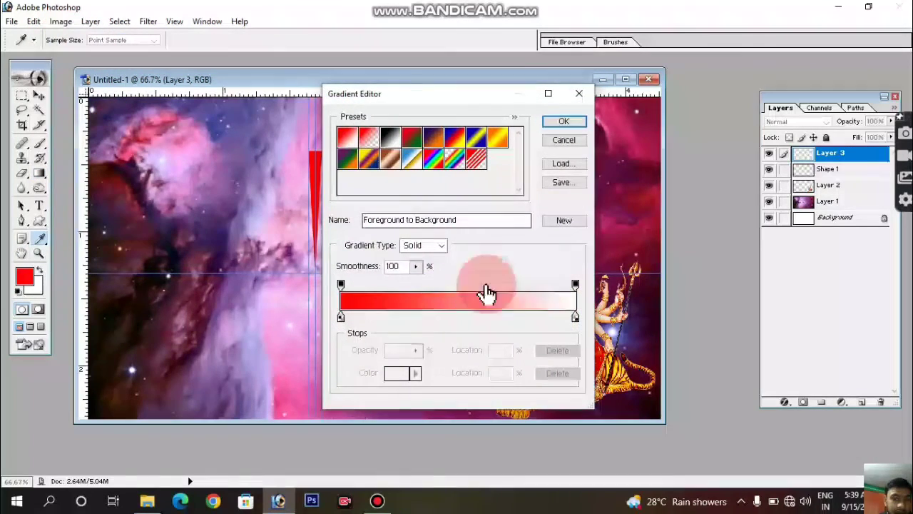
pyautogui.click(570, 139)
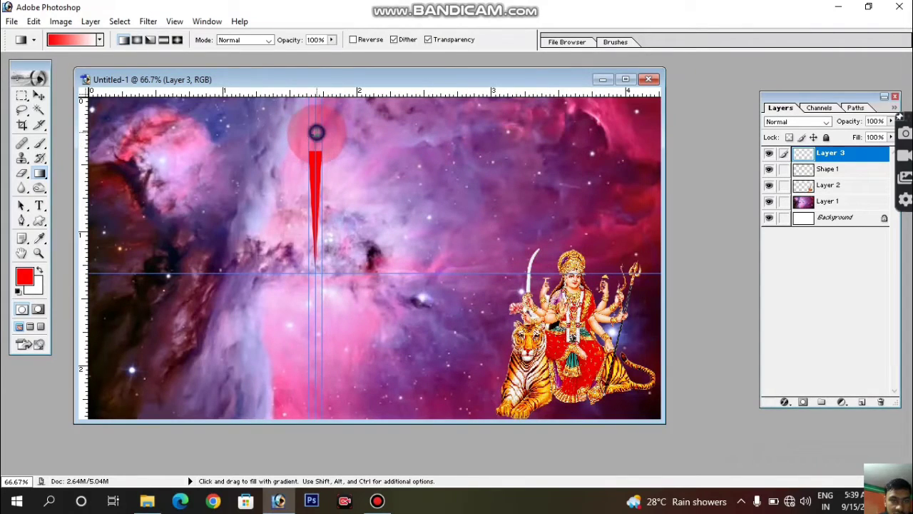
# - Draw a tapered red gradient streak on Layer 3, undoing the full-layer fills
pyautogui.moveTo(315, 132); pyautogui.dragTo(316, 290)
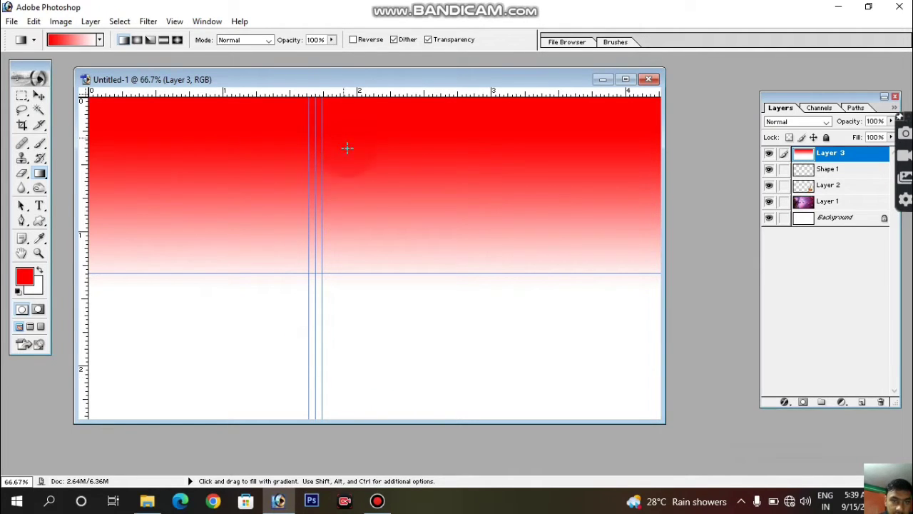
pyautogui.press('ctrl')
pyautogui.hotkey('ctrl', 'z')
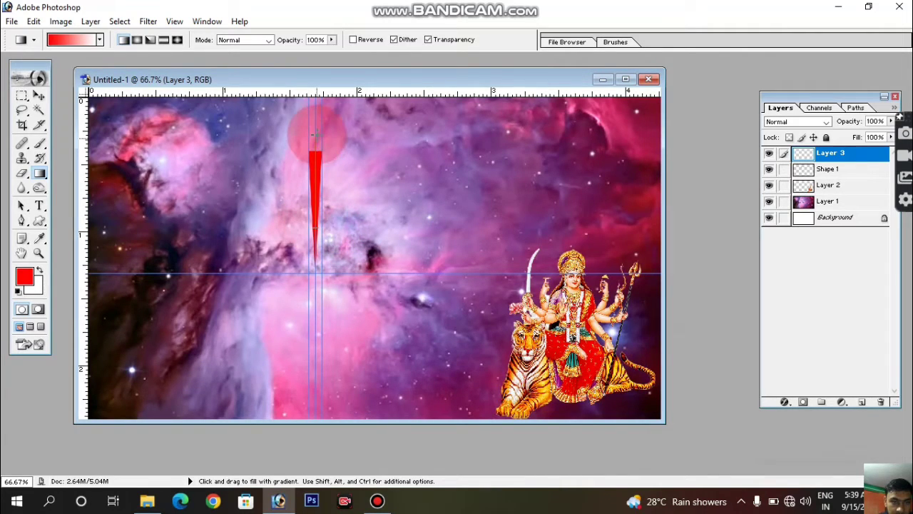
pyautogui.moveTo(315, 123); pyautogui.dragTo(314, 214)
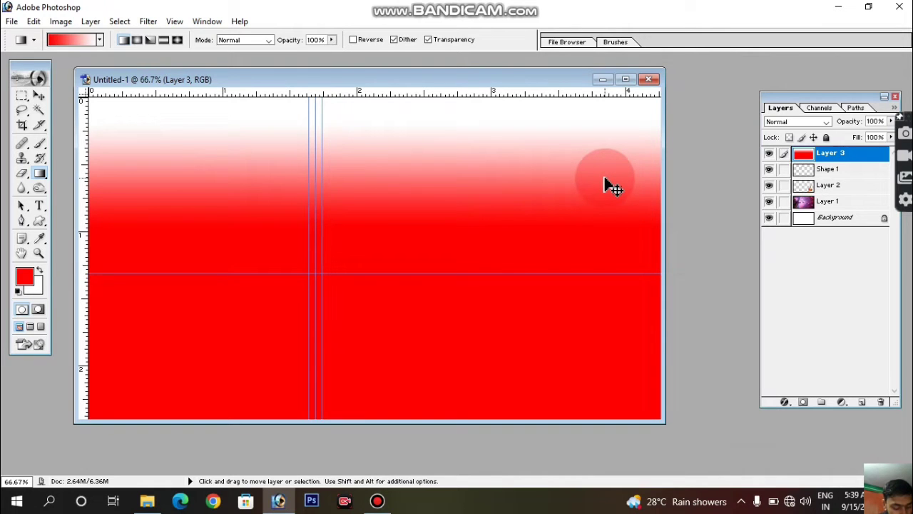
pyautogui.moveTo(601, 179); pyautogui.dragTo(599, 177)
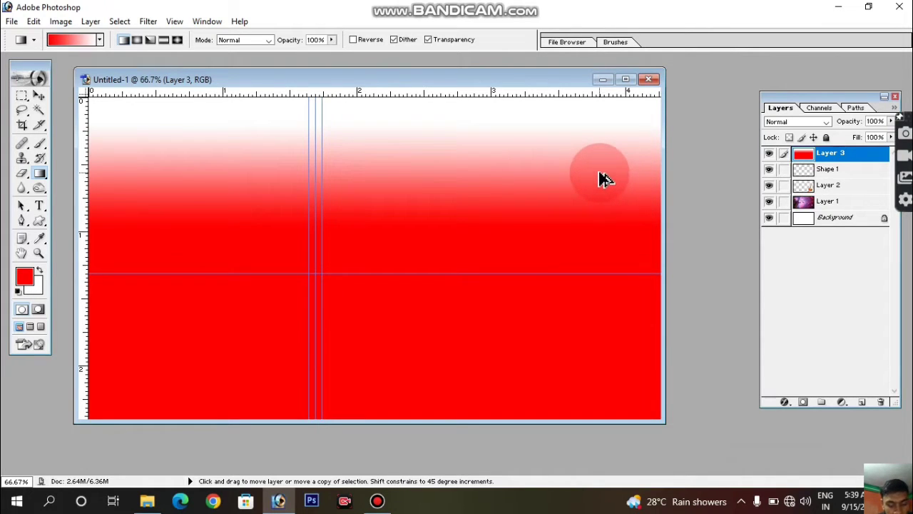
pyautogui.hotkey('ctrl', 'z')
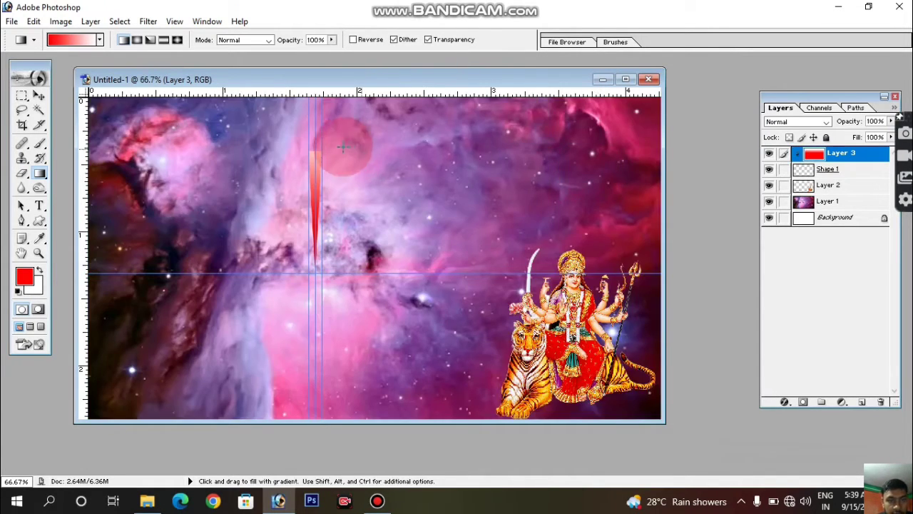
pyautogui.moveTo(601, 180)
pyautogui.mouseDown()
pyautogui.moveTo(315, 155)
pyautogui.moveTo(315, 171)
pyautogui.mouseUp()
# - Link Shape 1 with Layer 3 and merge it into the streak layer
pyautogui.click(719, 177)
pyautogui.moveTo(769, 171); pyautogui.dragTo(769, 184)
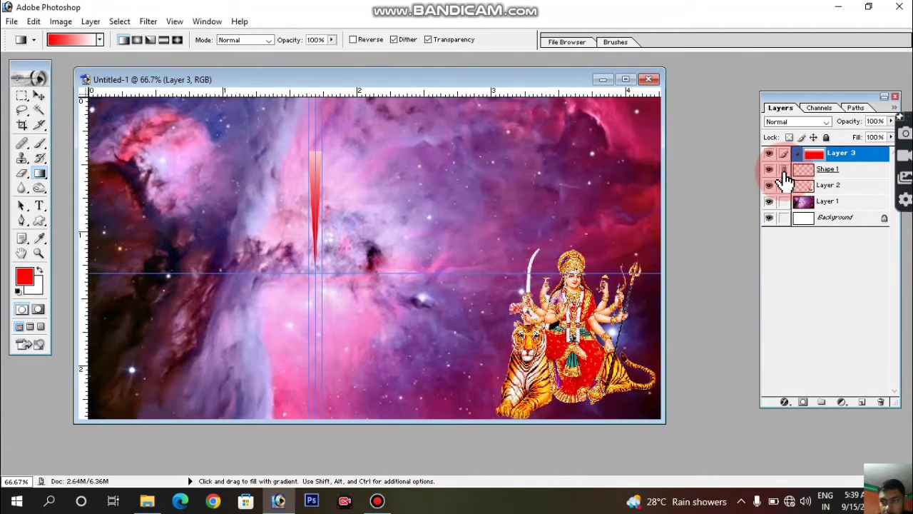
pyautogui.click(282, 149)
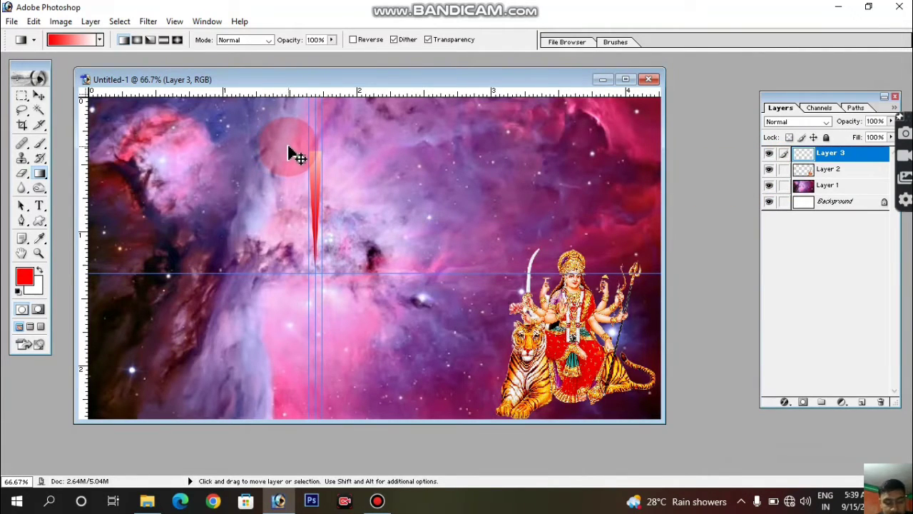
# - Remove the guides, fade Layer 3 to 64% opacity and duplicate it as Layer 3 copy
pyautogui.moveTo(286, 112); pyautogui.dragTo(322, 112)
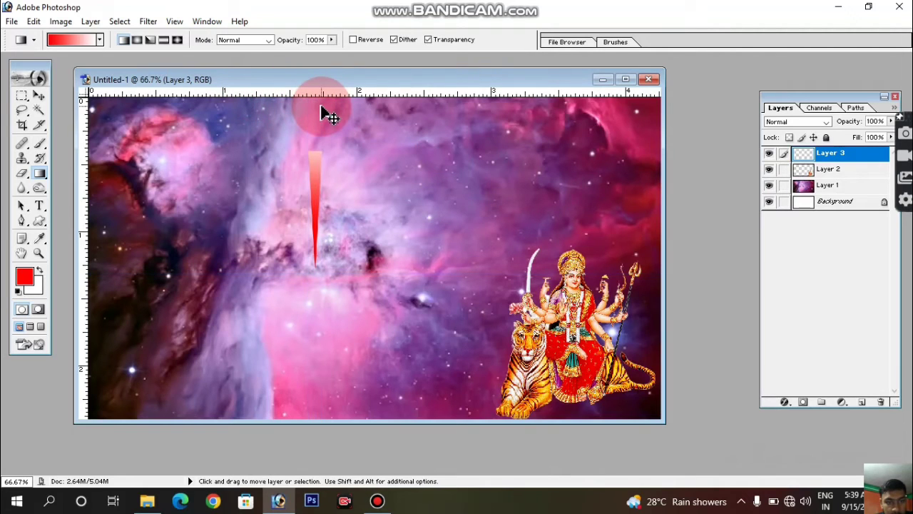
pyautogui.scroll(1, 325, 143)
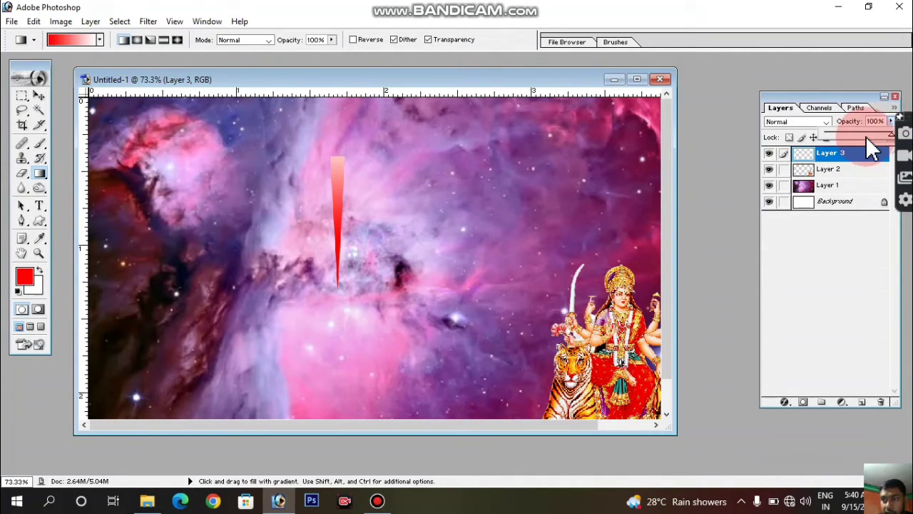
pyautogui.moveTo(874, 143); pyautogui.dragTo(868, 137)
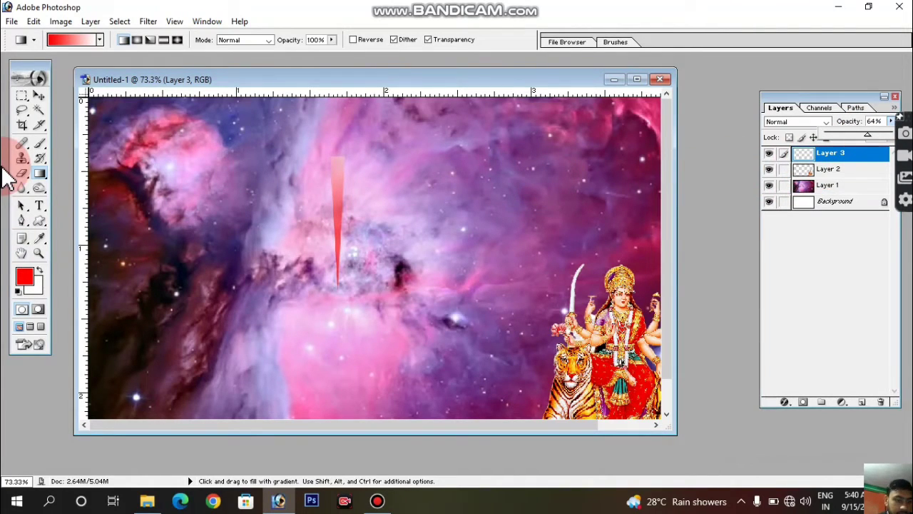
pyautogui.hotkey('ctrl', 'j')
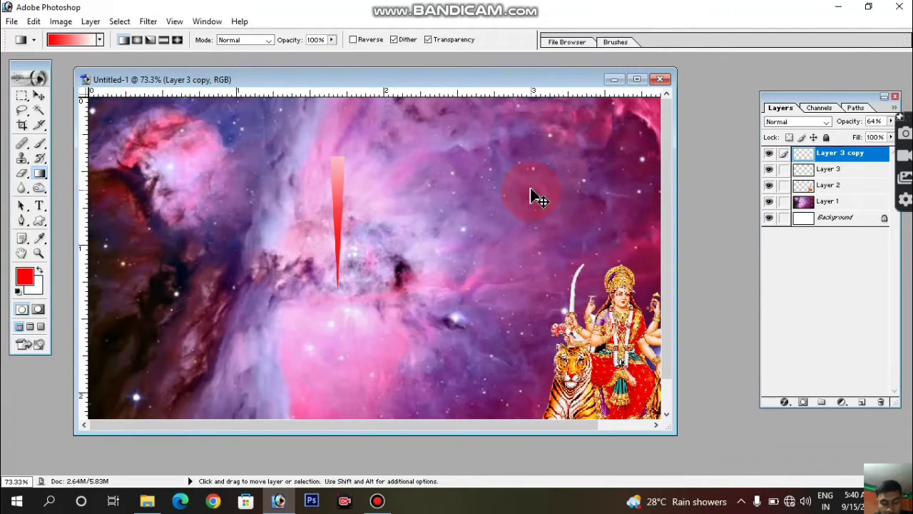
# - Duplicate the streak as Layer 3 copy 2 and rotate it 10° about its bottom tip
pyautogui.hotkey('ctrl', 'j')
pyautogui.hotkey('ctrl', 't')
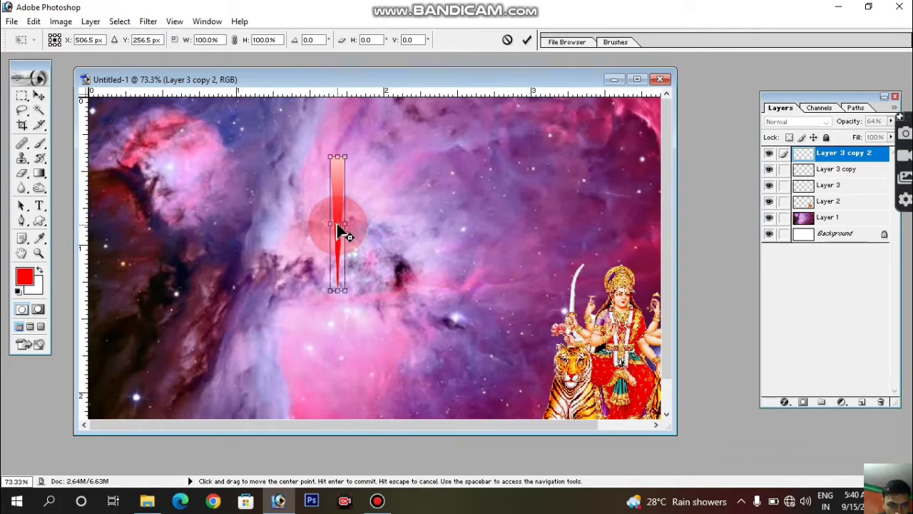
pyautogui.moveTo(341, 231); pyautogui.dragTo(341, 292)
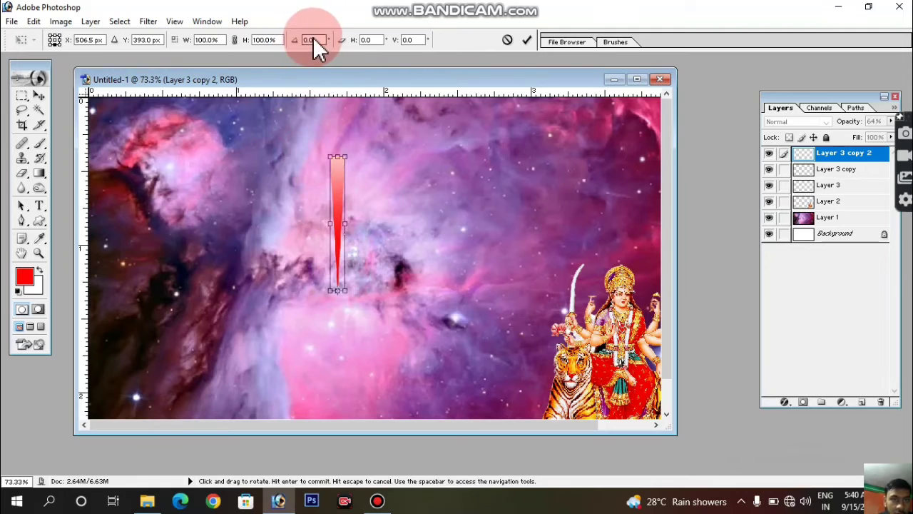
pyautogui.moveTo(301, 42); pyautogui.dragTo(325, 36)
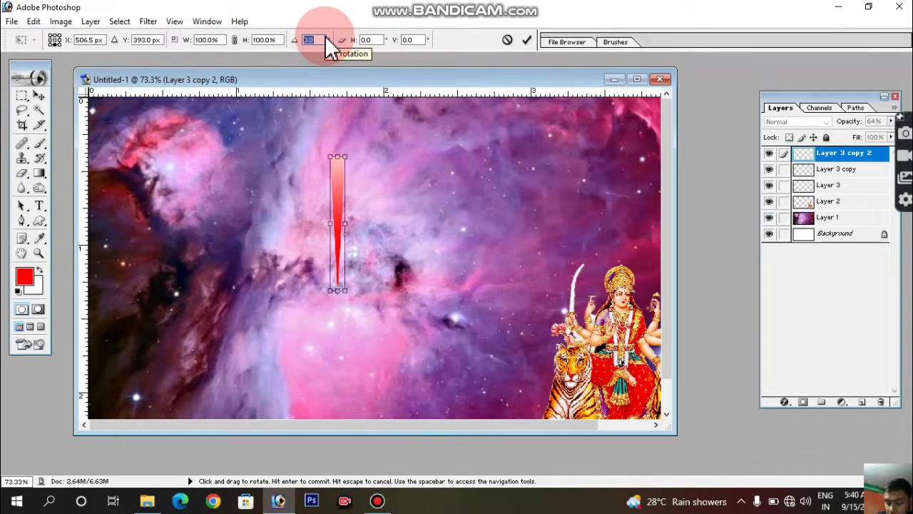
pyautogui.write('10')
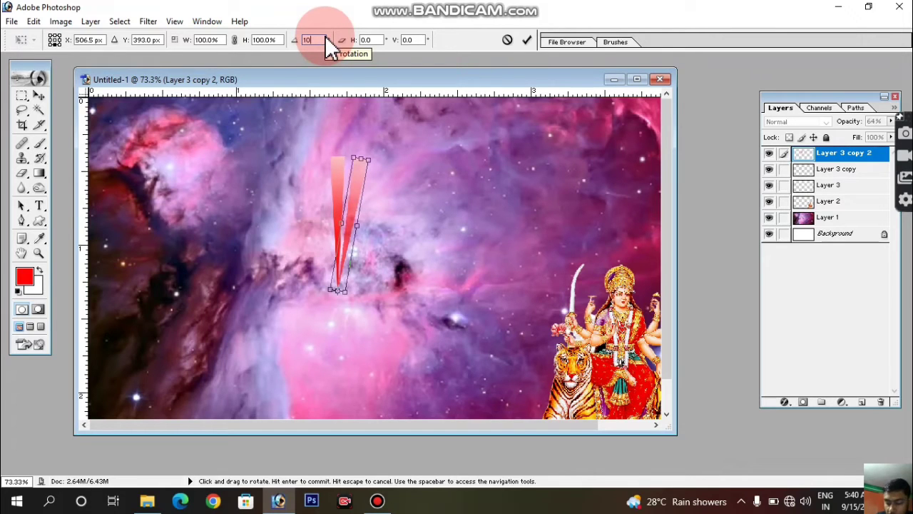
pyautogui.press('Return')
pyautogui.press('g')
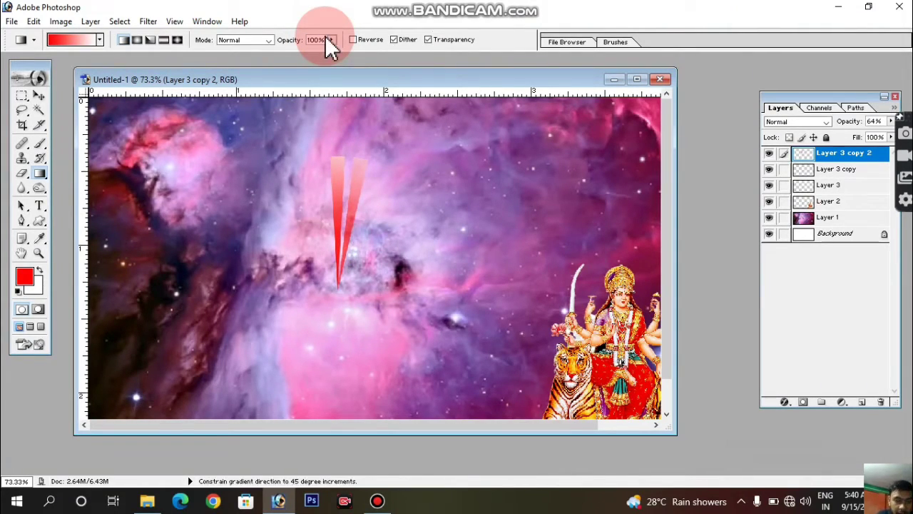
# - Repeat the duplicate-and-rotate-10° with Ctrl+Alt+Shift+T until the rays ring fully around, through Layer 3 copy 36
pyautogui.hotkey('ctrl', 'alt', 'shift', 't')
pyautogui.hotkey('ctrl', 'alt', 'shift', 't')
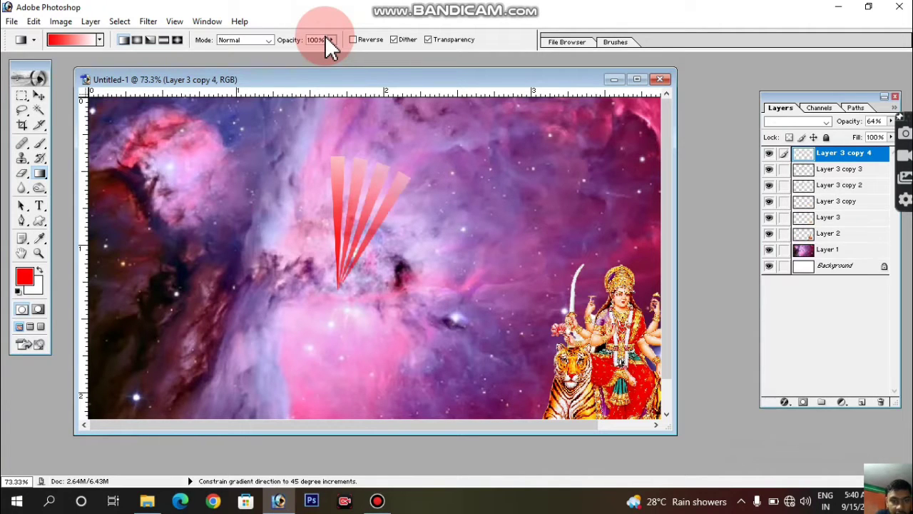
pyautogui.hotkey('ctrl', 'alt', 'shift', 't')
pyautogui.hotkey('ctrl', 'alt', 'shift', 't')
pyautogui.hotkey('ctrl', 'alt', 'shift', 't')
pyautogui.hotkey('ctrl', 'alt', 'shift', 't')
pyautogui.hotkey('ctrl', 'alt', 'shift', 't')
pyautogui.hotkey('ctrl', 'alt', 'shift', 't')
pyautogui.hotkey('ctrl', 'alt', 'shift', 't')
pyautogui.hotkey('ctrl', 'alt', 'shift', 't')
pyautogui.hotkey('ctrl', 'alt', 'shift', 't')
pyautogui.hotkey('ctrl', 'alt', 'shift', 't')
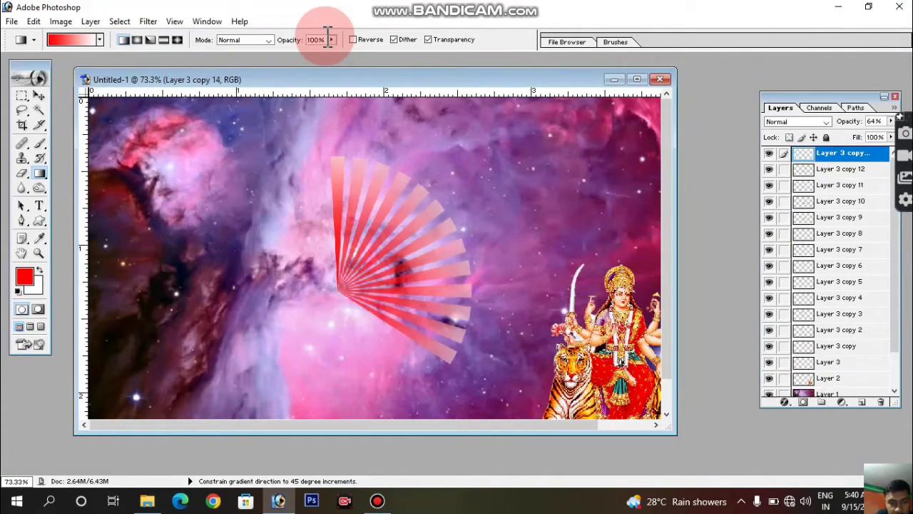
pyautogui.hotkey('ctrl', 'alt', 'shift', 't')
pyautogui.hotkey('ctrl', 'alt', 'shift', 't')
pyautogui.hotkey('ctrl', 'alt', 'shift', 't')
pyautogui.hotkey('ctrl', 'alt', 'shift', 't')
pyautogui.hotkey('ctrl', 'alt', 'shift', 't')
pyautogui.hotkey('ctrl', 'alt', 'shift', 't')
pyautogui.hotkey('ctrl', 'alt', 'shift', 't')
pyautogui.hotkey('ctrl', 'alt', 'shift', 't')
pyautogui.hotkey('ctrl', 'alt', 'shift', 't')
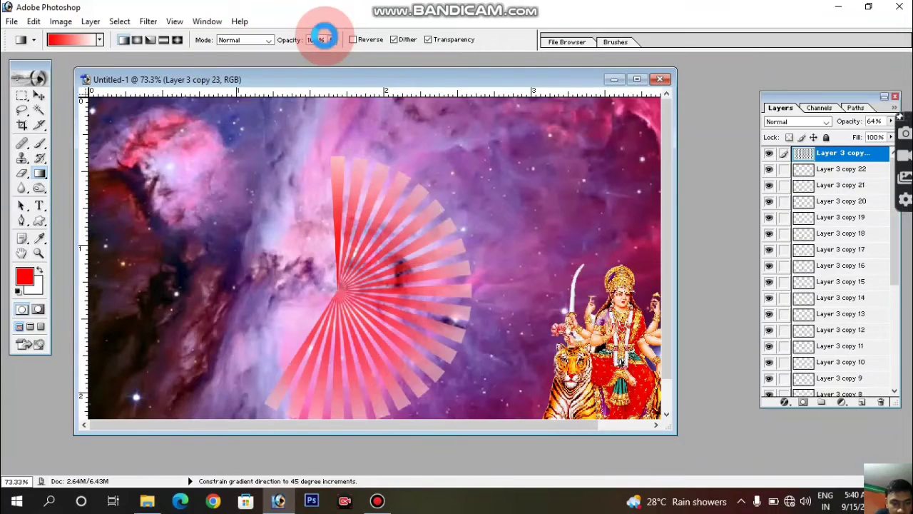
pyautogui.hotkey('ctrl', 'alt', 'shift', 't')
pyautogui.hotkey('ctrl', 'alt', 'shift', 't')
pyautogui.hotkey('ctrl', 'alt', 'shift', 't')
pyautogui.hotkey('ctrl', 'alt', 'shift', 't')
pyautogui.hotkey('ctrl', 'alt', 'shift', 't')
pyautogui.hotkey('ctrl', 'alt', 'shift', 't')
pyautogui.hotkey('ctrl', 'alt', 'shift', 't')
pyautogui.hotkey('ctrl', 'alt', 'shift', 't')
pyautogui.hotkey('ctrl', 'alt', 'shift', 't')
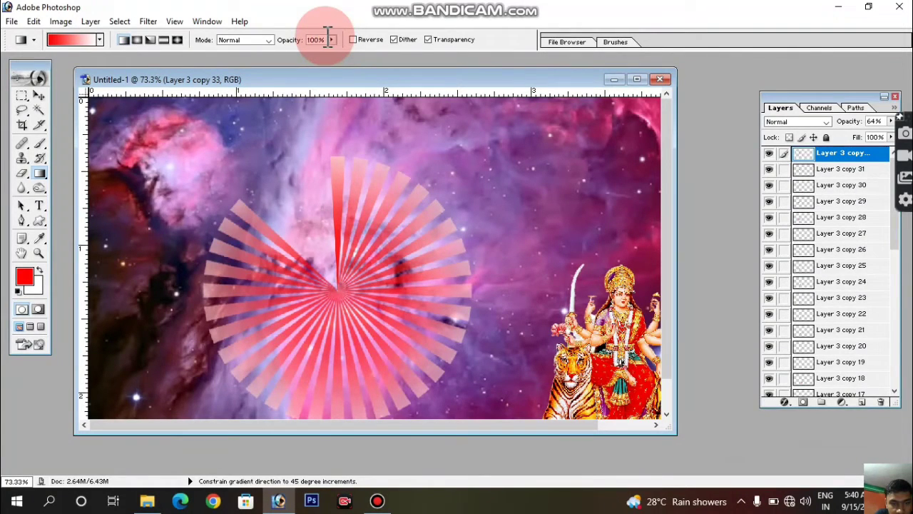
pyautogui.hotkey('ctrl', 'alt', 'shift', 't')
pyautogui.hotkey('ctrl', 'alt', 'shift', 't')
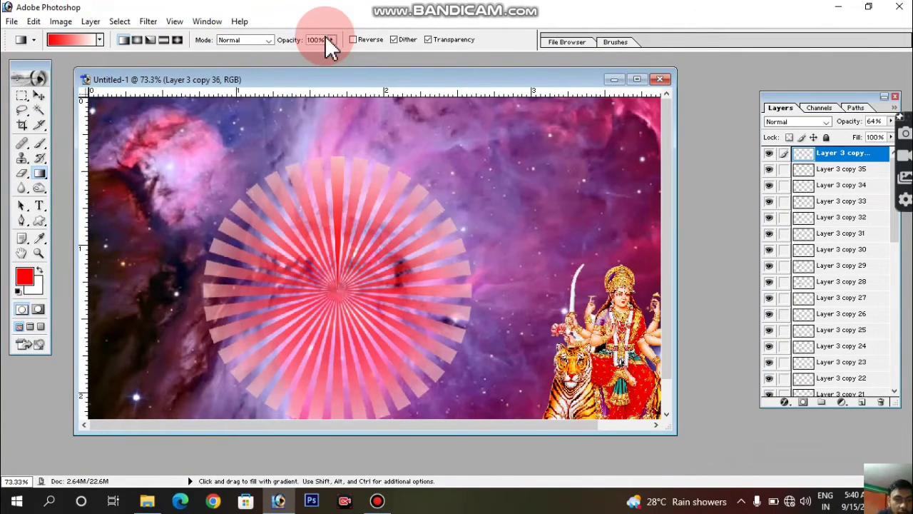
pyautogui.click(846, 152)
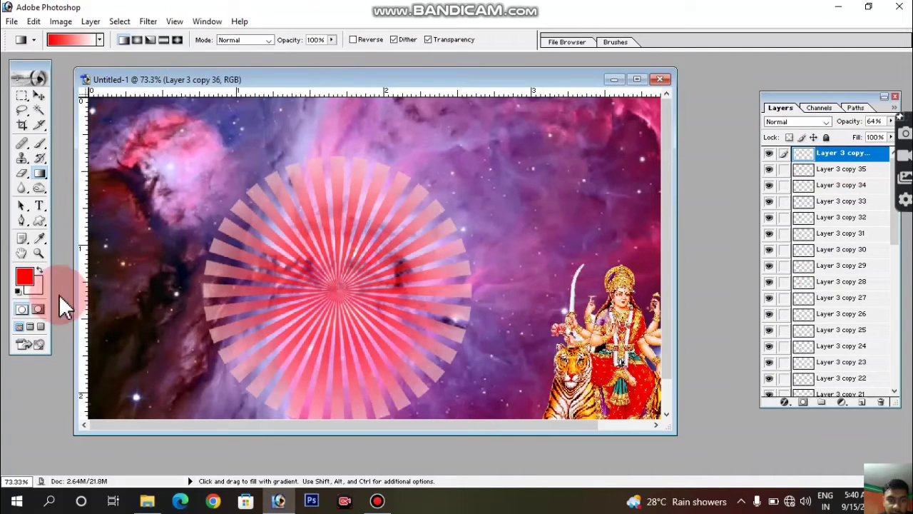
pyautogui.click(178, 254)
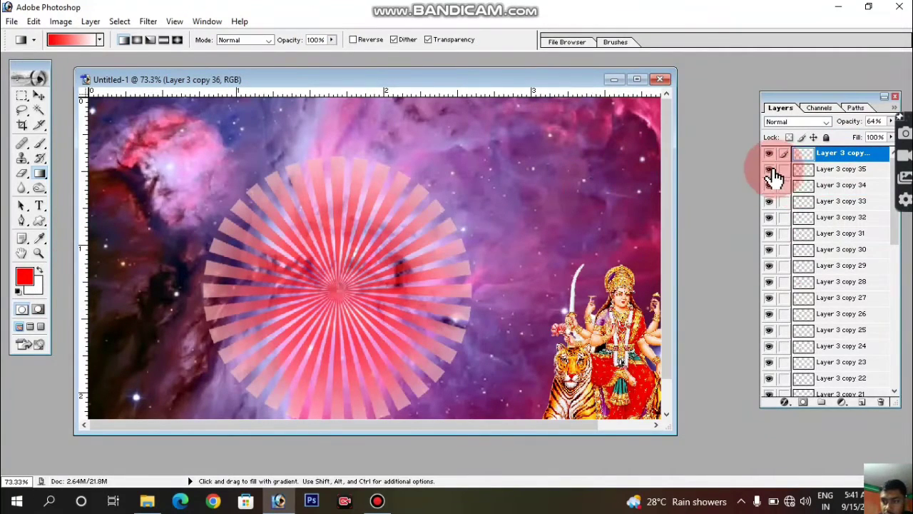
# - Link every red ray copy in the Layers panel and merge them into Layer 3 copy 36
pyautogui.moveTo(783, 169)
pyautogui.mouseDown()
pyautogui.moveTo(783, 313)
pyautogui.moveTo(791, 280)
pyautogui.moveTo(841, 260)
pyautogui.mouseUp()
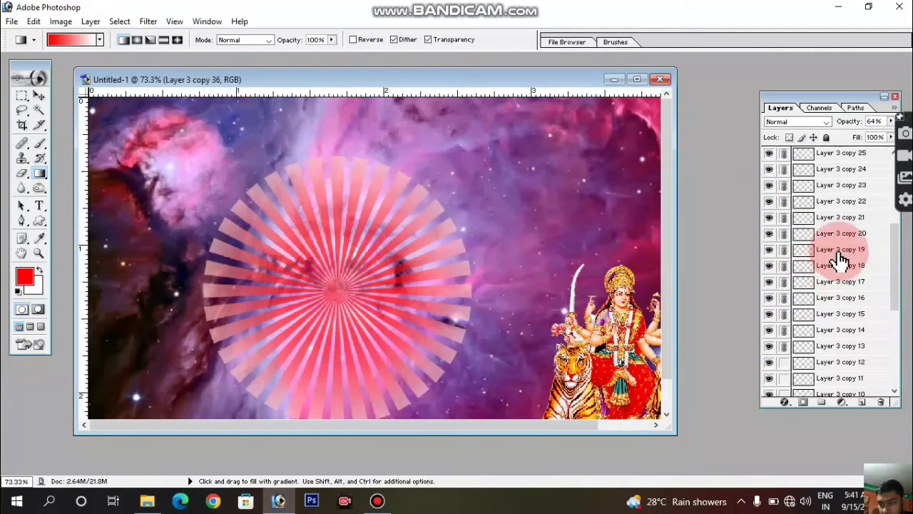
pyautogui.moveTo(841, 260)
pyautogui.mouseDown()
pyautogui.moveTo(781, 219)
pyautogui.moveTo(774, 305)
pyautogui.moveTo(781, 204)
pyautogui.moveTo(780, 358)
pyautogui.moveTo(782, 343)
pyautogui.moveTo(774, 346)
pyautogui.moveTo(799, 261)
pyautogui.moveTo(783, 149)
pyautogui.mouseUp()
pyautogui.hotkey('ctrl', 'e')
# - Scale the sunburst to 54.3% and centre it around Durga's head at the right edge
pyautogui.click(770, 154)
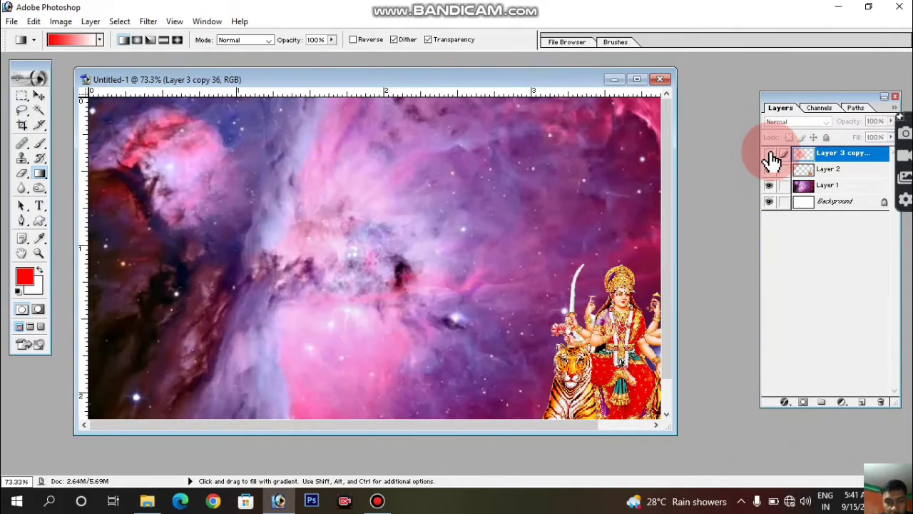
pyautogui.click(770, 154)
pyautogui.hotkey('ctrl', 't')
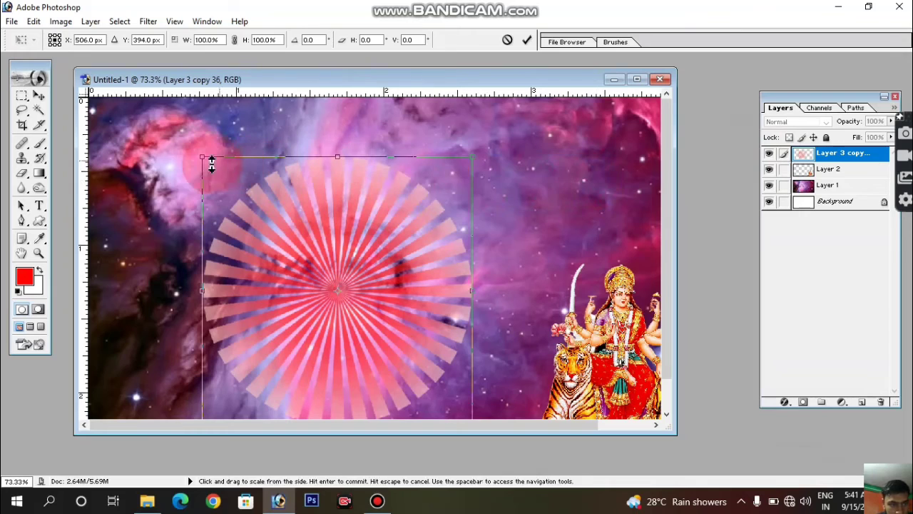
pyautogui.moveTo(202, 156)
pyautogui.mouseDown()
pyautogui.moveTo(228, 201)
pyautogui.moveTo(249, 210)
pyautogui.mouseUp()
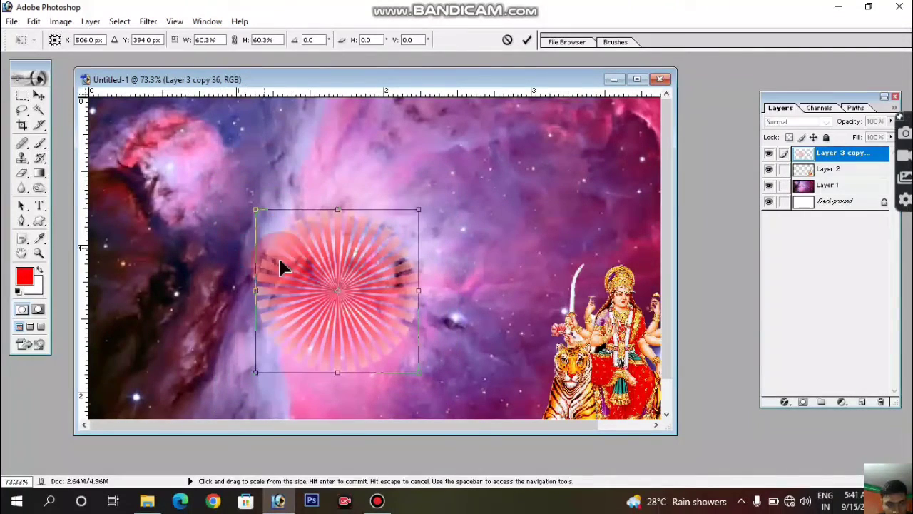
pyautogui.moveTo(364, 298); pyautogui.dragTo(578, 297)
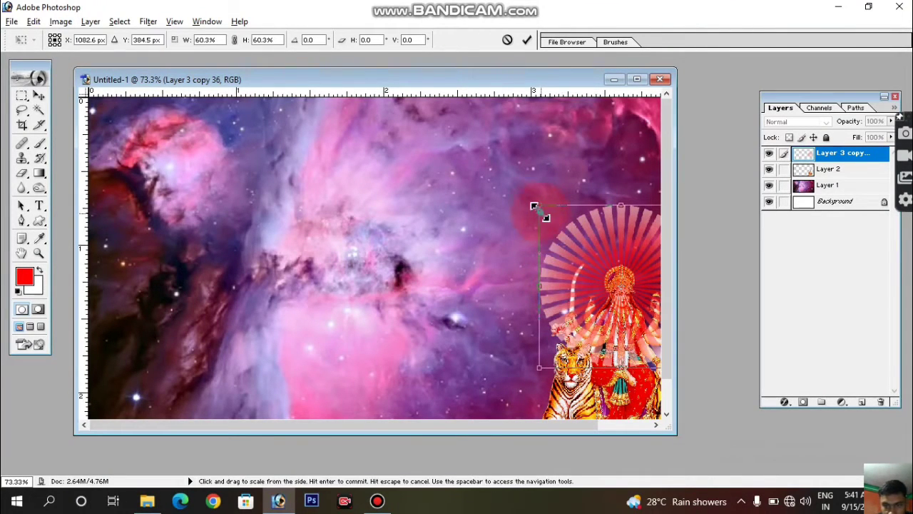
pyautogui.moveTo(538, 207); pyautogui.dragTo(544, 213)
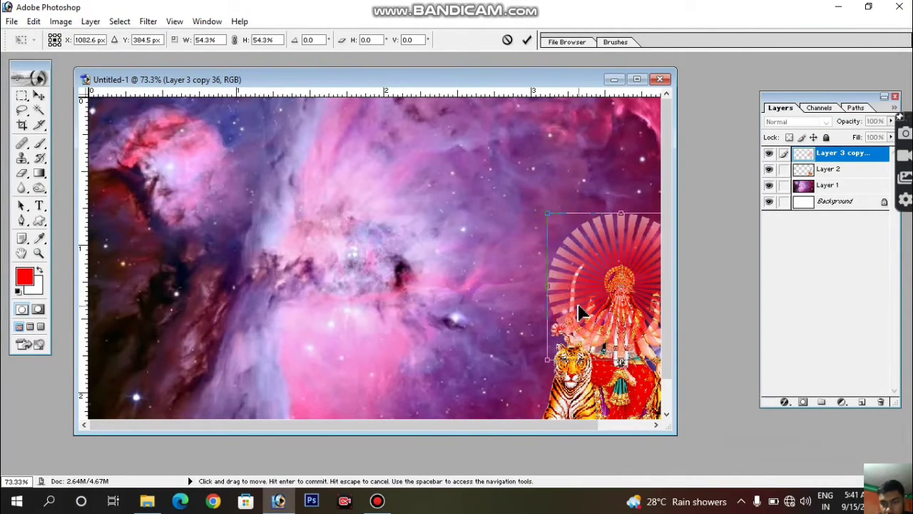
pyautogui.press('Return')
pyautogui.press('g')
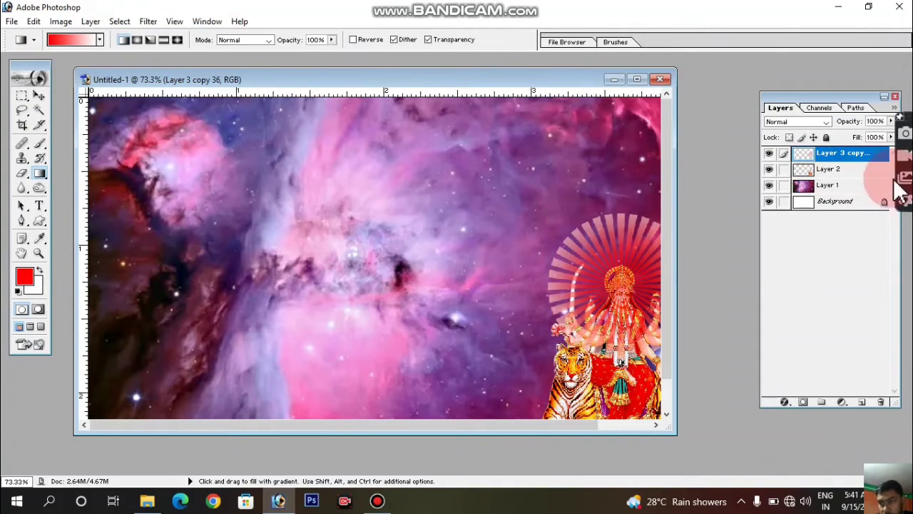
pyautogui.click(831, 171)
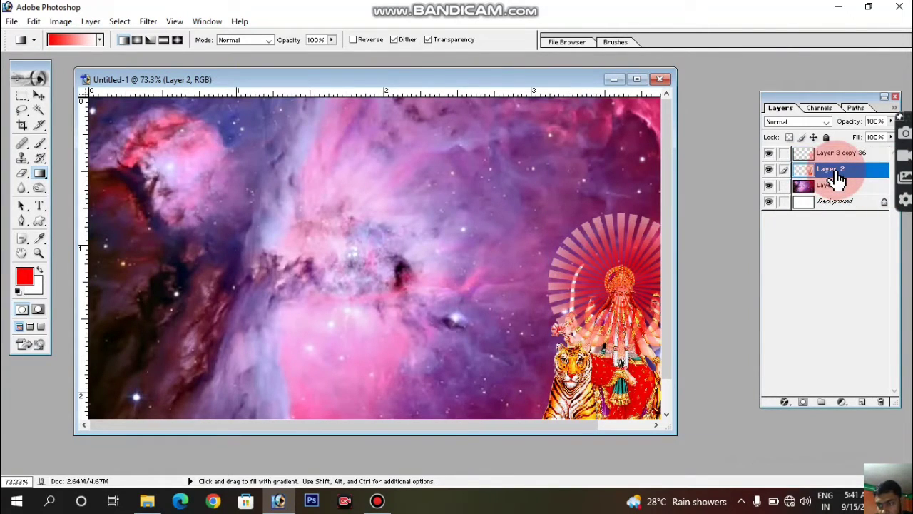
# - Move Layer 2 above the sunburst, enlarge the document window, and link Layer 3 copy 36 to Layer 2
pyautogui.moveTo(837, 180); pyautogui.dragTo(832, 149)
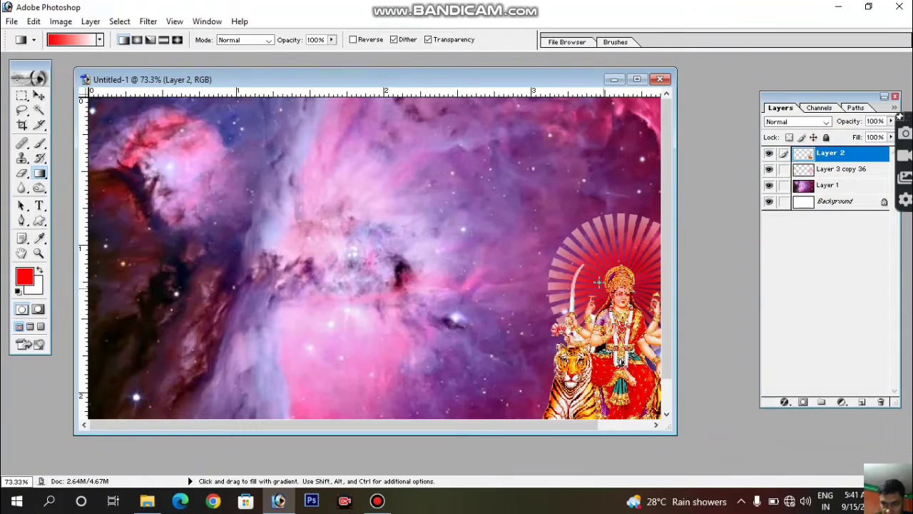
pyautogui.moveTo(674, 424)
pyautogui.mouseDown()
pyautogui.moveTo(670, 431)
pyautogui.moveTo(830, 471)
pyautogui.mouseUp()
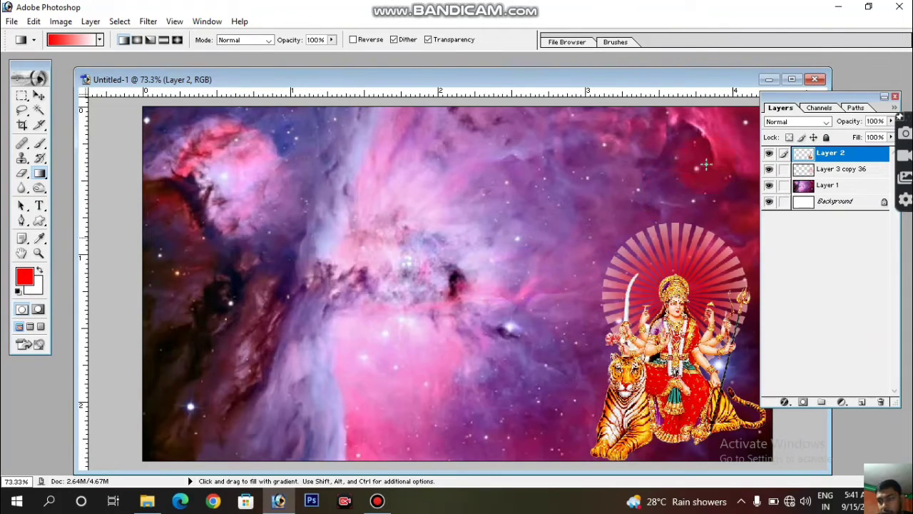
pyautogui.click(782, 170)
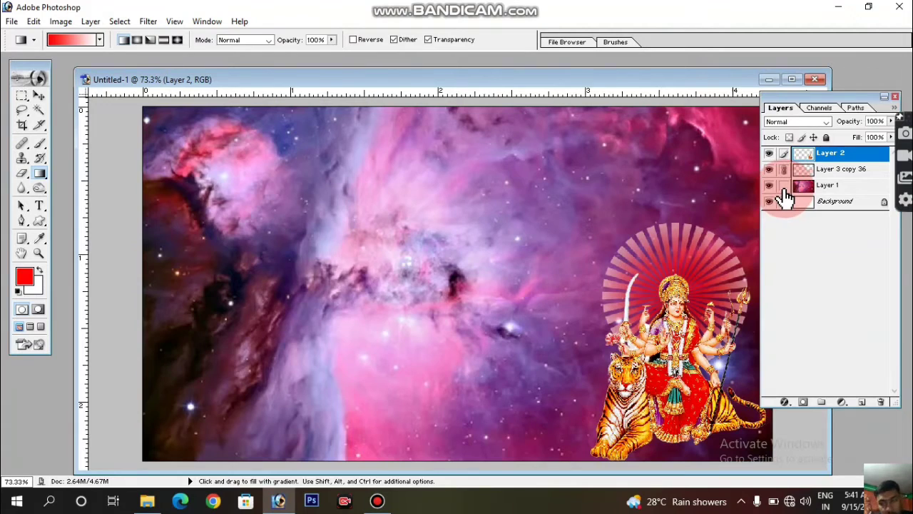
# - Merge the linked sunburst layer into Layer 2
pyautogui.hotkey('ctrl', 'e')
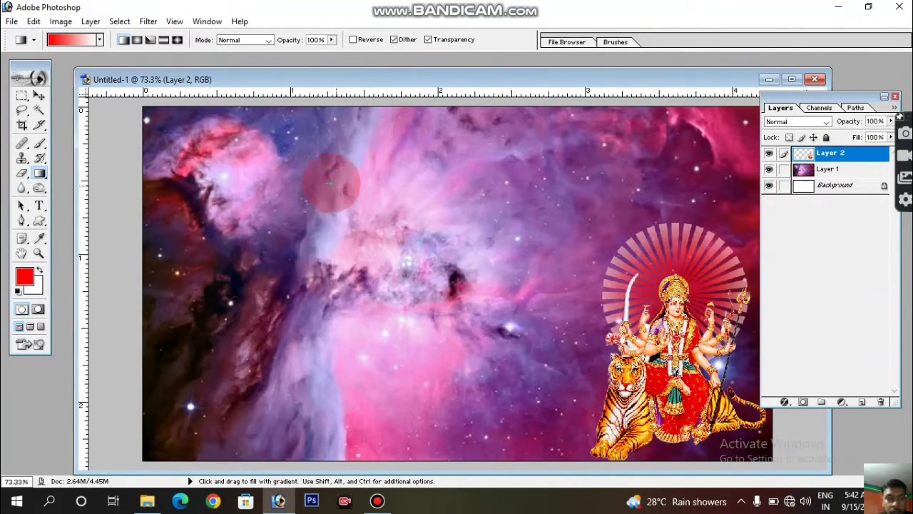
pyautogui.moveTo(441, 81); pyautogui.dragTo(432, 64)
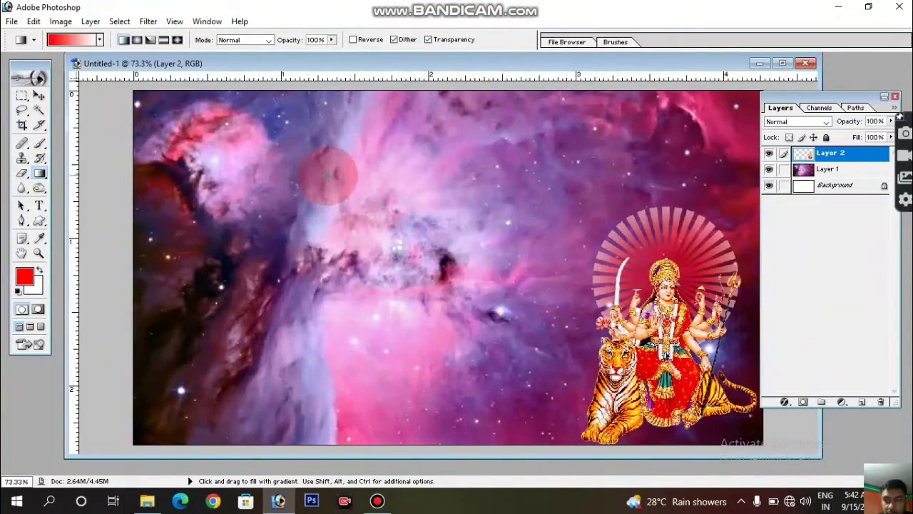
pyautogui.scroll(-1, 328, 168)
pyautogui.scroll(-1, 243, 171)
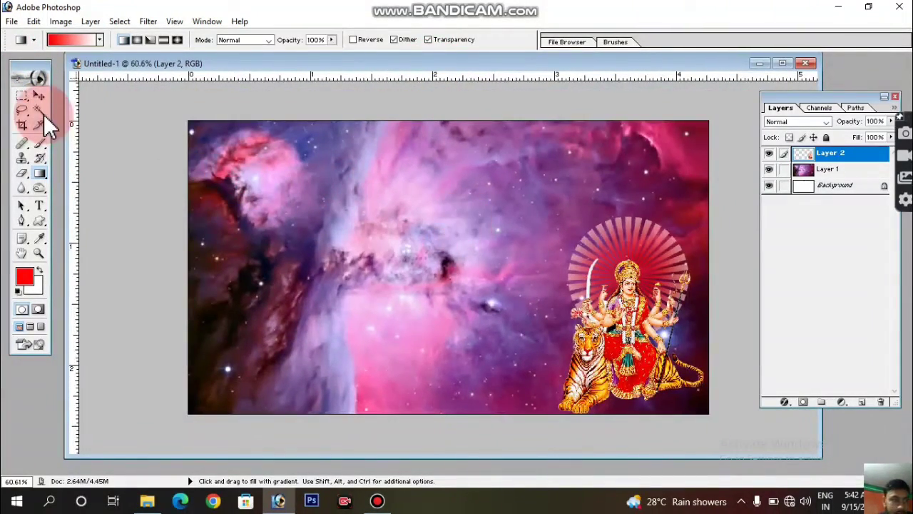
# - With the Move tool, slide the goddess layer almost entirely past the canvas's right edge
pyautogui.click(42, 91)
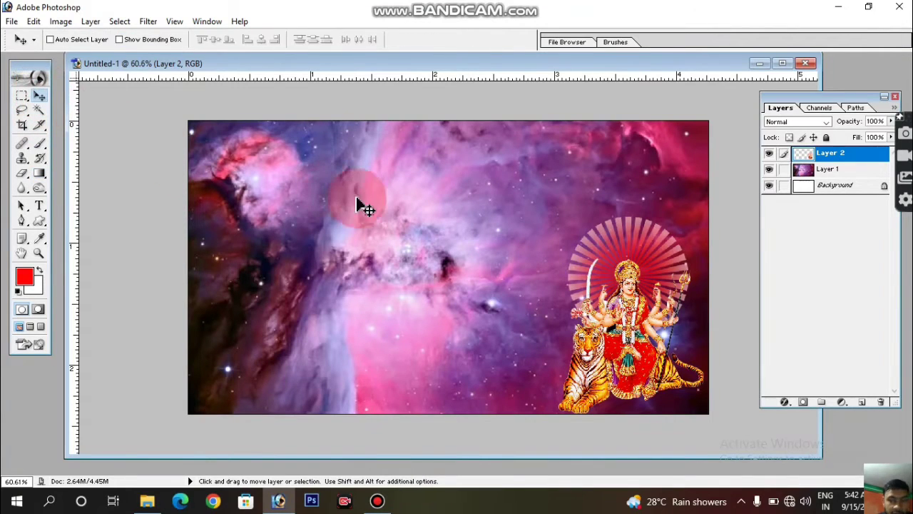
pyautogui.moveTo(581, 328); pyautogui.dragTo(689, 332)
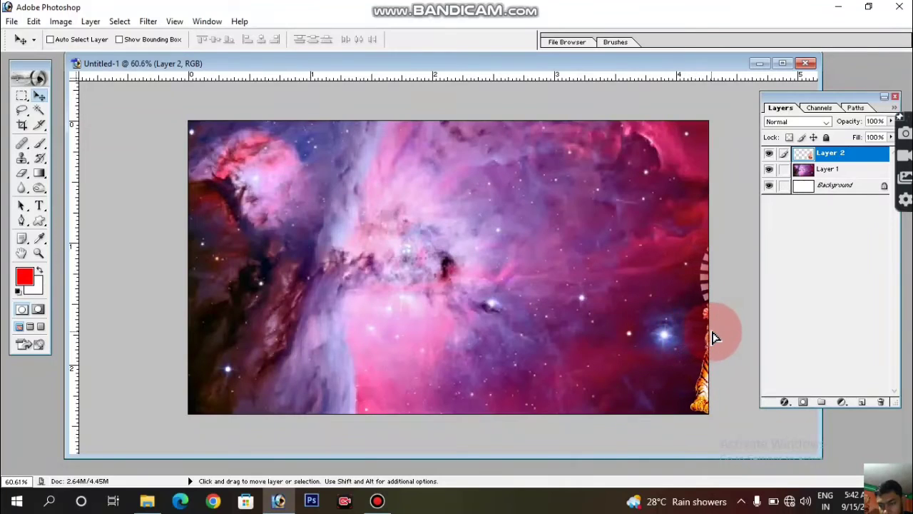
pyautogui.moveTo(689, 337); pyautogui.dragTo(719, 338)
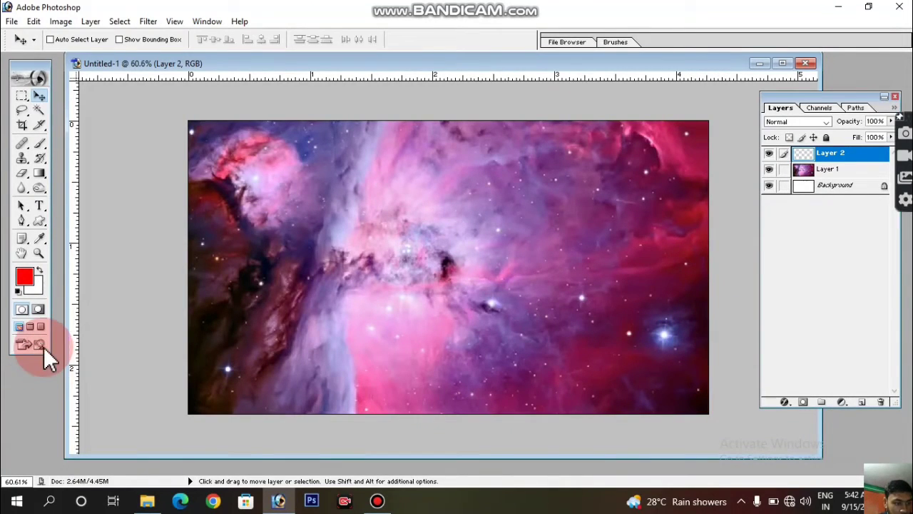
# - Send the document to ImageReady and enlarge its window to fill the workspace
pyautogui.click(34, 343)
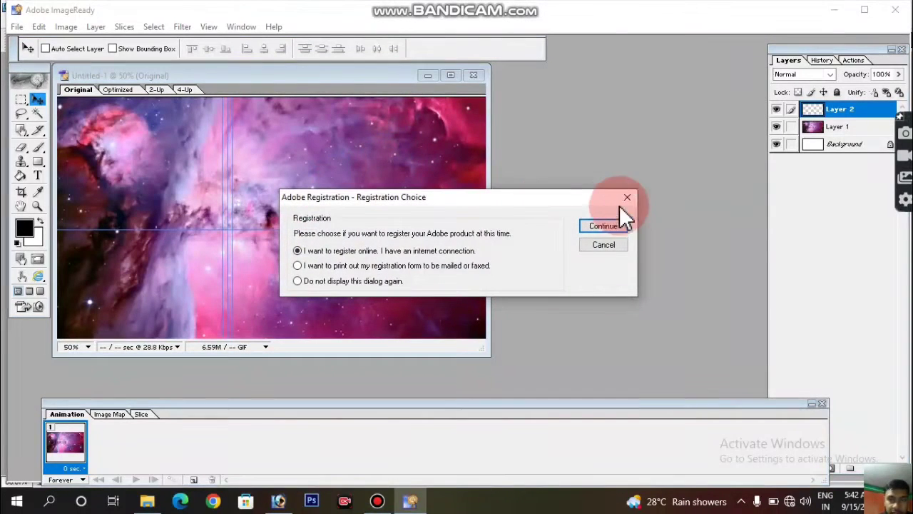
pyautogui.click(624, 194)
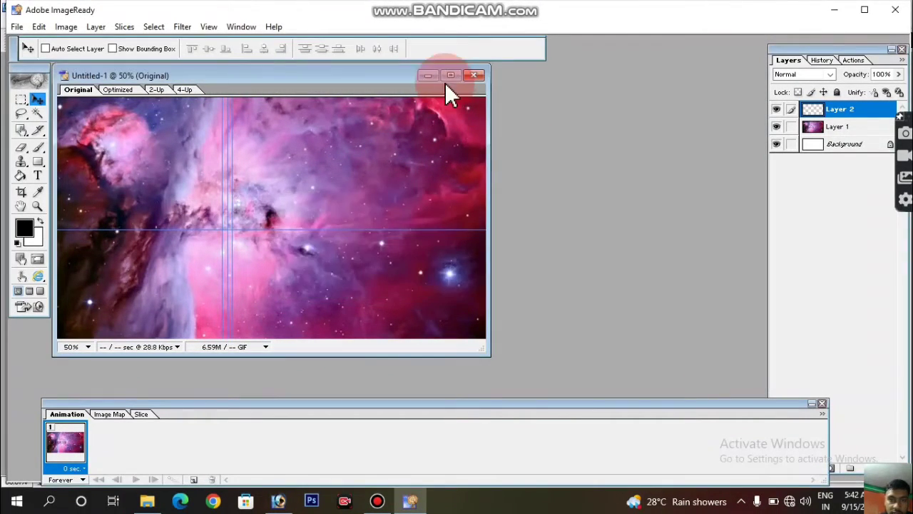
pyautogui.click(448, 75)
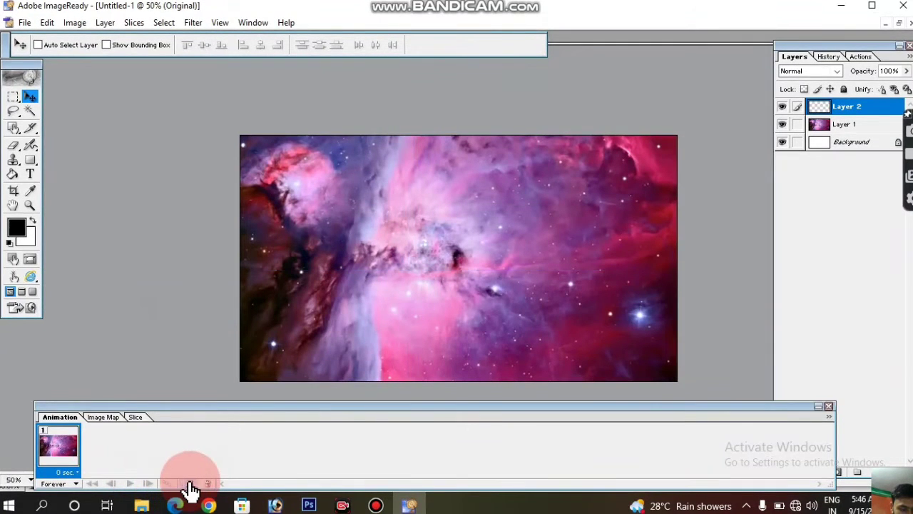
# - Add a second animation frame with the goddess moved onto the canvas centre
pyautogui.click(189, 483)
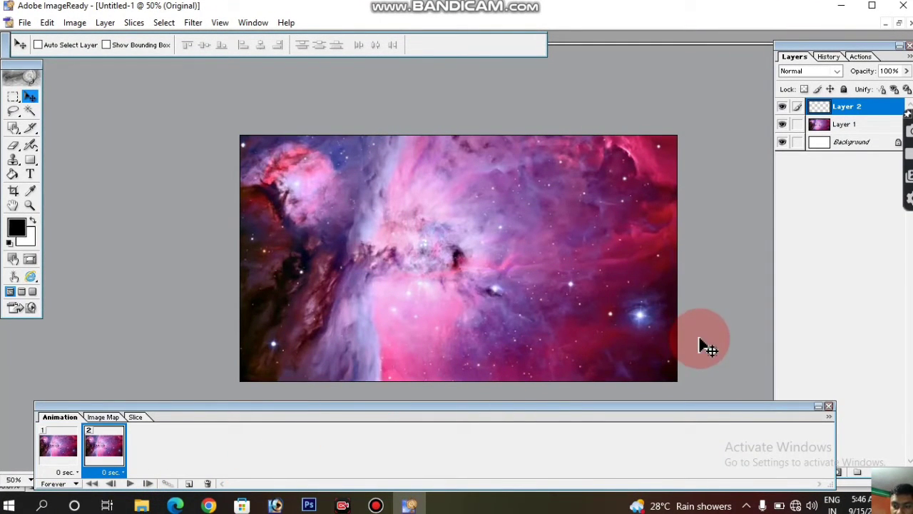
pyautogui.moveTo(699, 346)
pyautogui.mouseDown()
pyautogui.moveTo(393, 339)
pyautogui.moveTo(140, 358)
pyautogui.mouseUp()
pyautogui.click(55, 462)
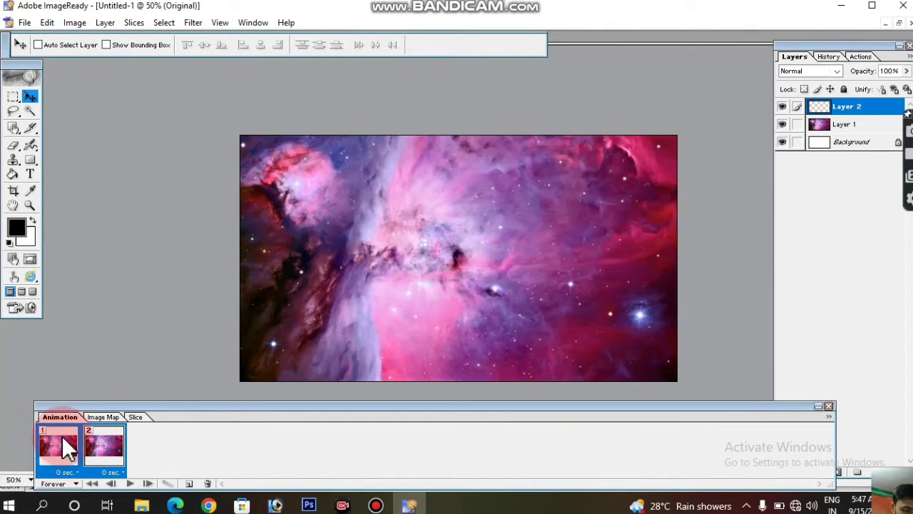
# - Tween between the two frames with 50 frames to add, giving 52 frames
pyautogui.keyDown('shift'); pyautogui.click(91, 473); pyautogui.keyUp('shift')
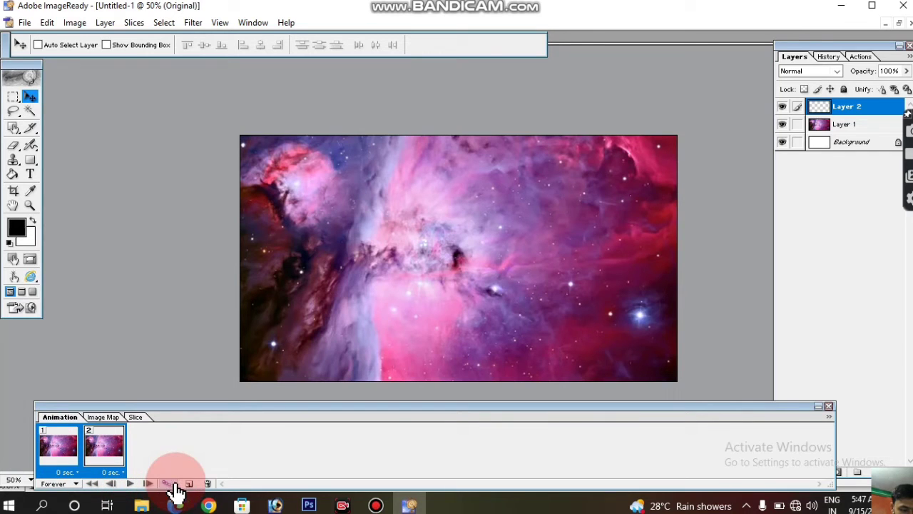
pyautogui.click(166, 483)
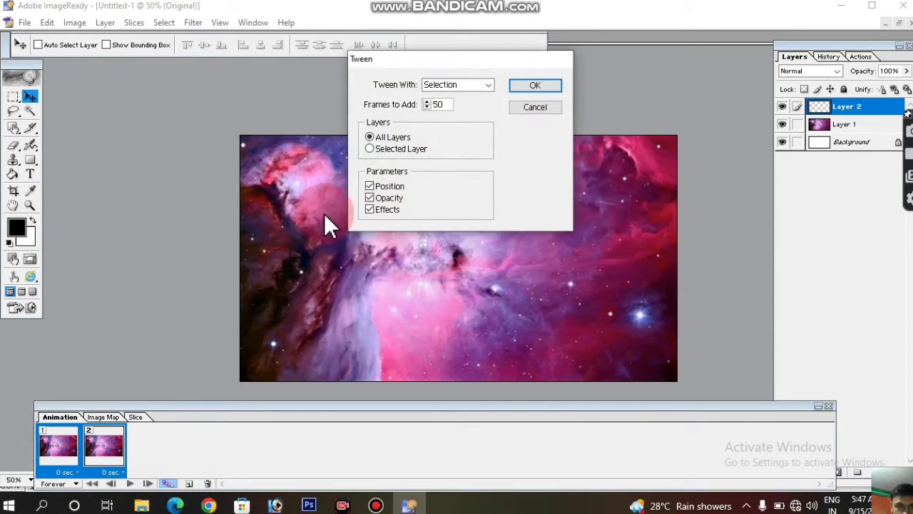
pyautogui.click(438, 105)
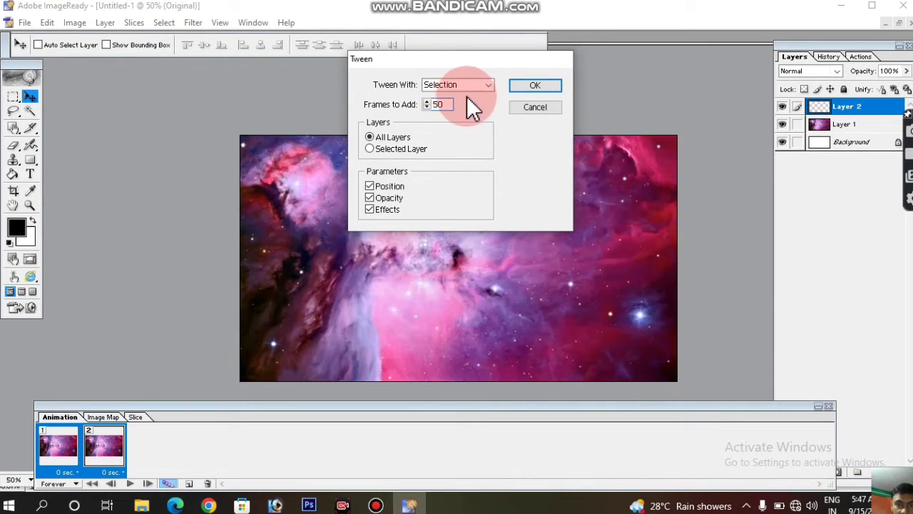
pyautogui.click(468, 103)
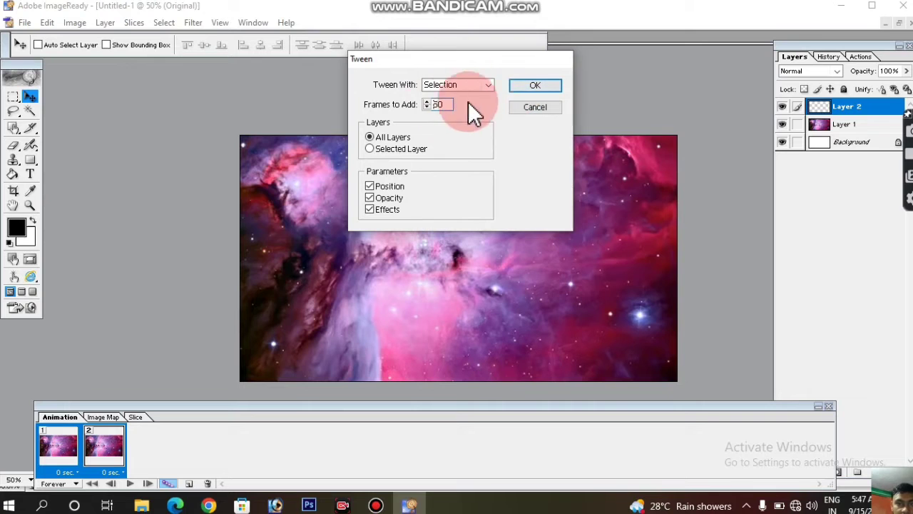
pyautogui.click(509, 87)
pyautogui.click(511, 85)
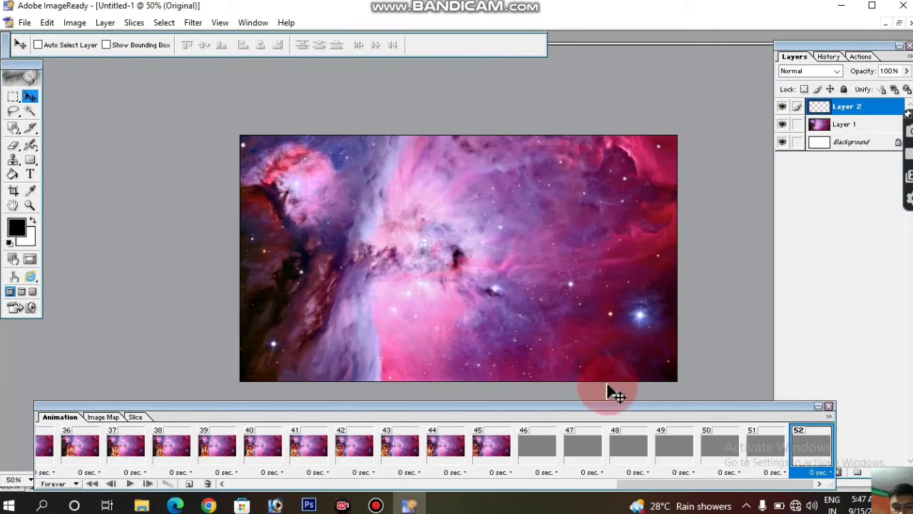
# - Preview the tweened slide, then select all frames from 1 through 52
pyautogui.click(129, 484)
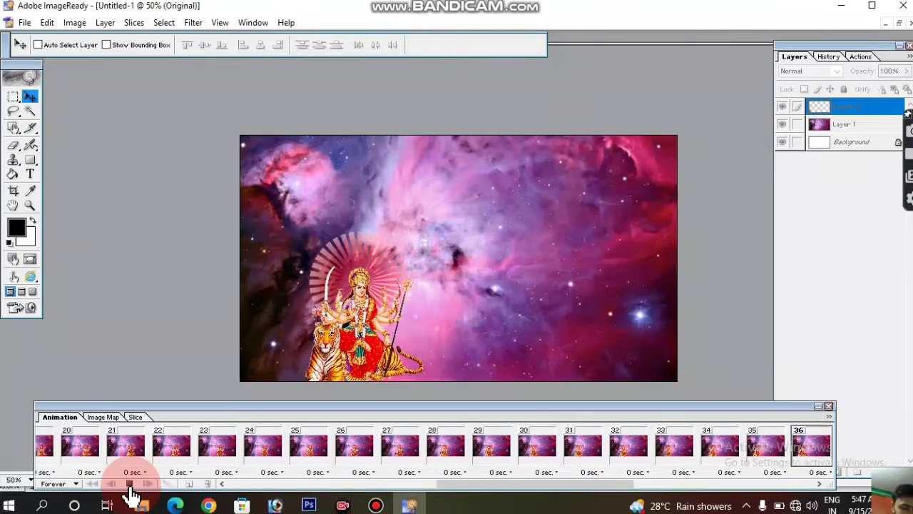
pyautogui.click(129, 484)
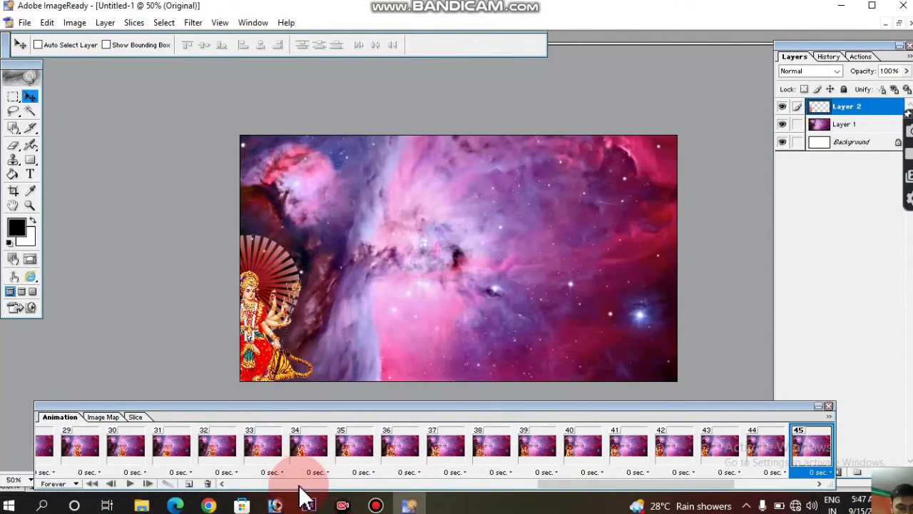
pyautogui.moveTo(744, 485); pyautogui.dragTo(336, 486)
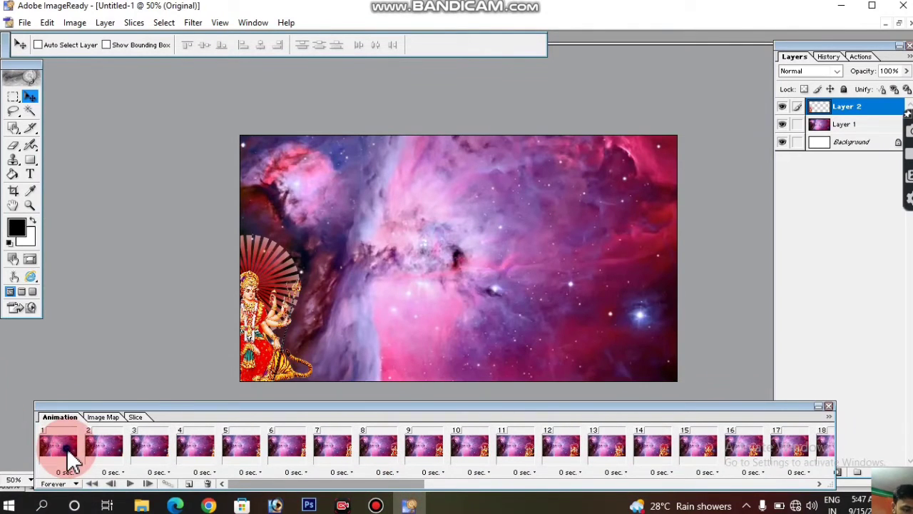
pyautogui.click(66, 447)
pyautogui.moveTo(292, 490); pyautogui.dragTo(753, 481)
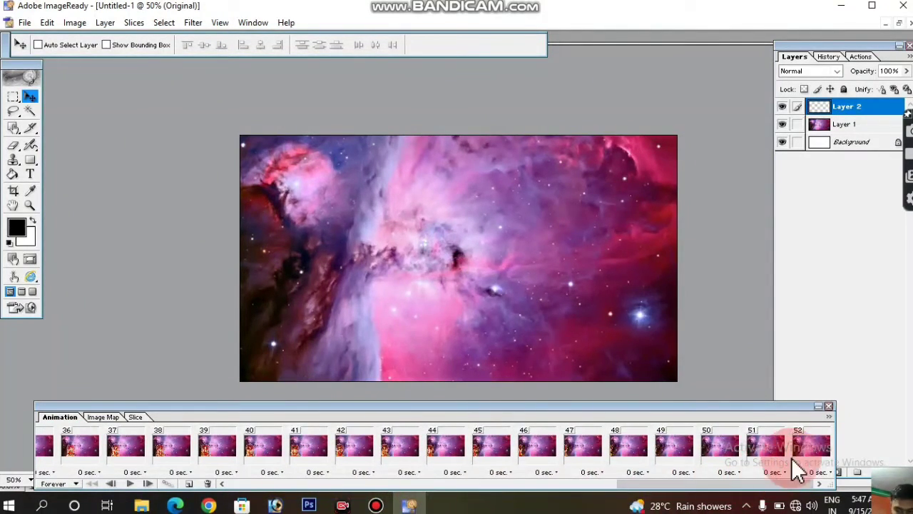
pyautogui.keyDown('shift'); pyautogui.click(810, 449); pyautogui.keyUp('shift')
# - Set the delay of all selected frames to 0.1 seconds
pyautogui.click(783, 473)
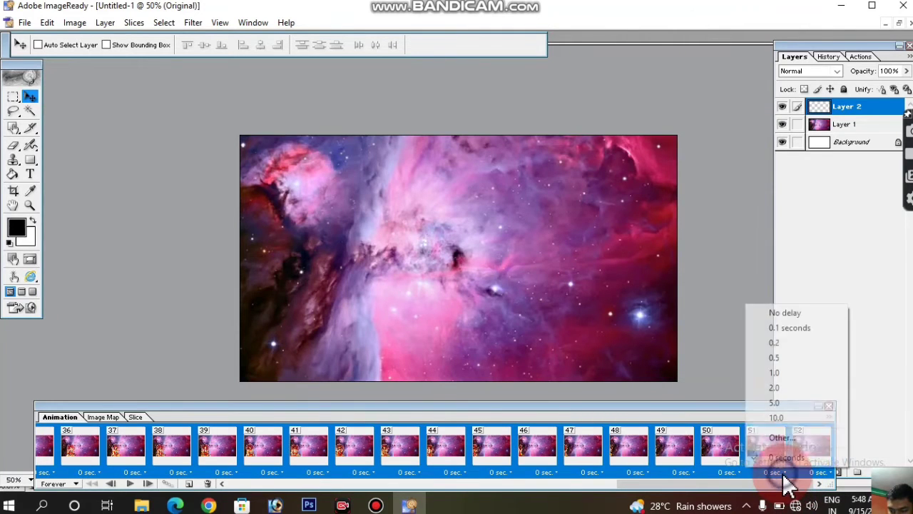
pyautogui.click(784, 329)
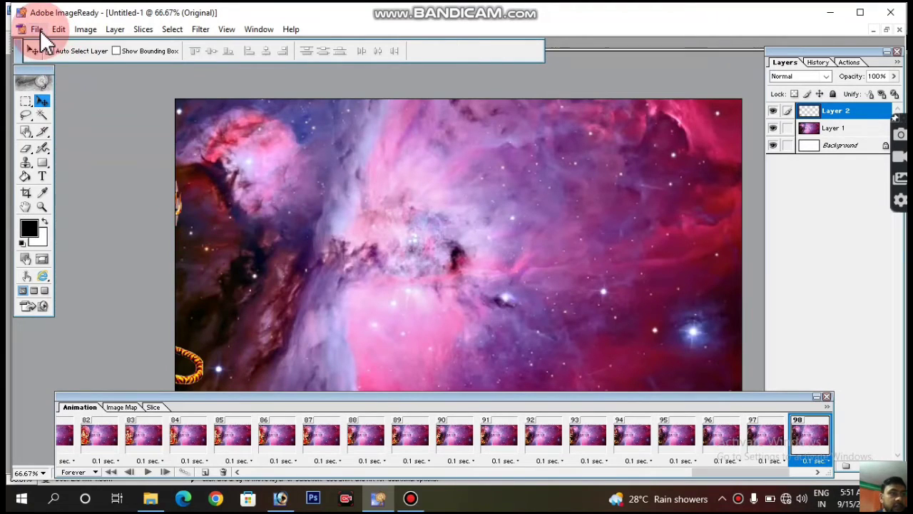
# - Open the File menu to begin exporting the 98-frame, 0.1-second tweened animation
pyautogui.click(36, 29)
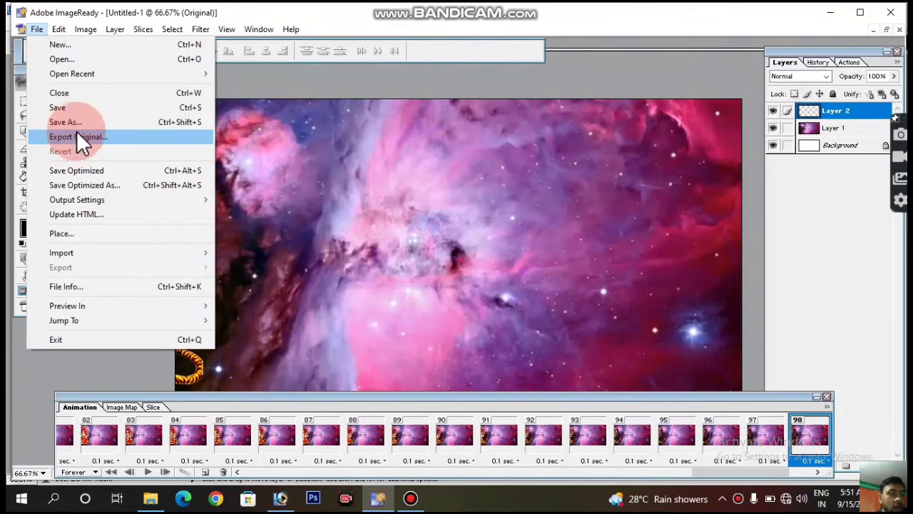